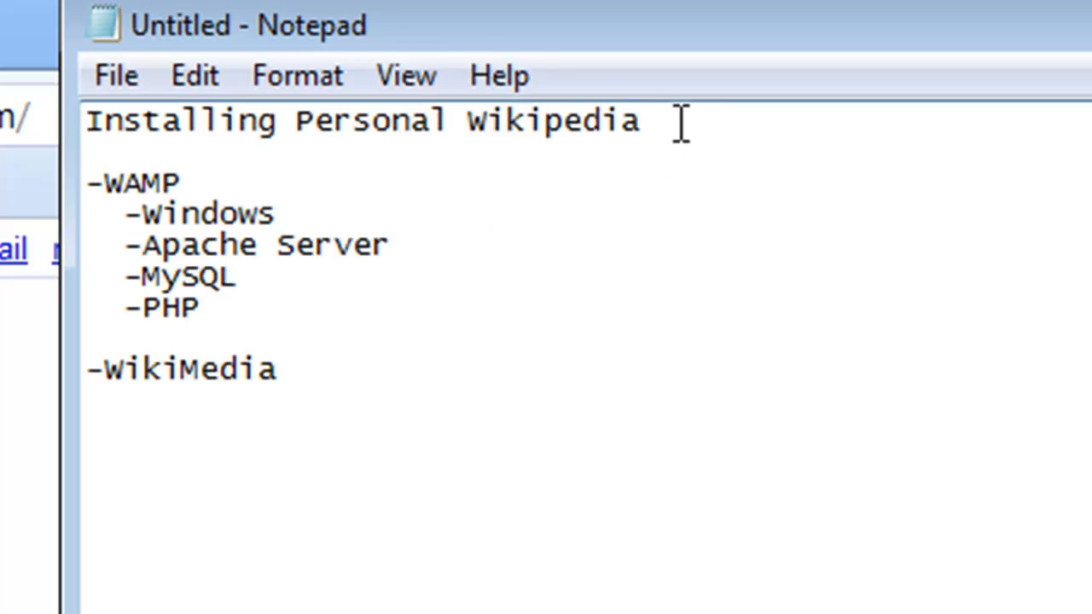
Read over the 'Installing Personal Wikipedia' notes, marking the WAMP components Windows, Apache, MySQL and PHP.
drag(656, 120, 83, 120)
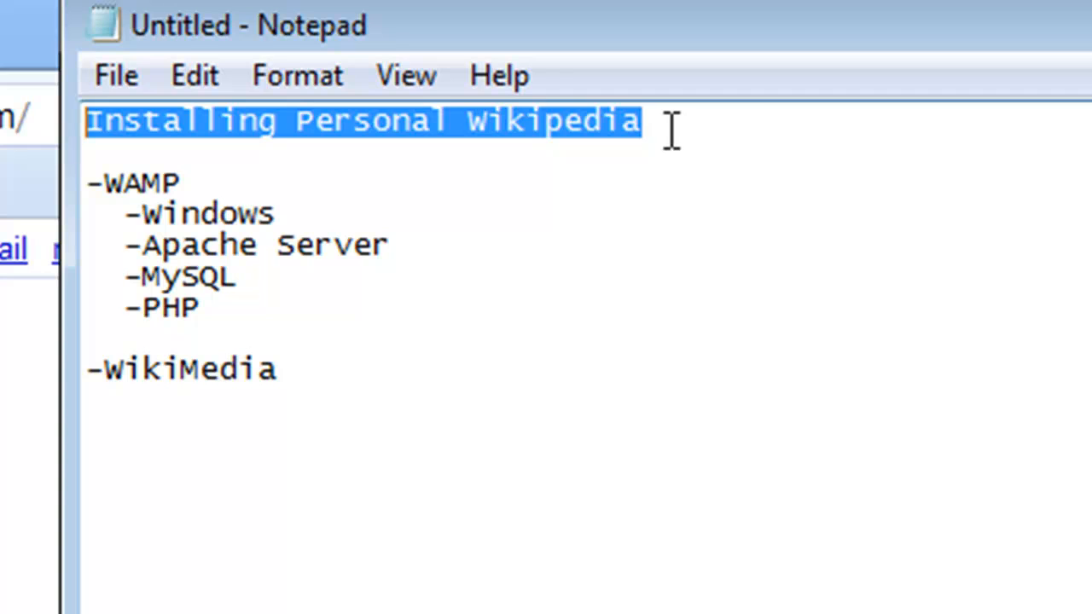
click(645, 120)
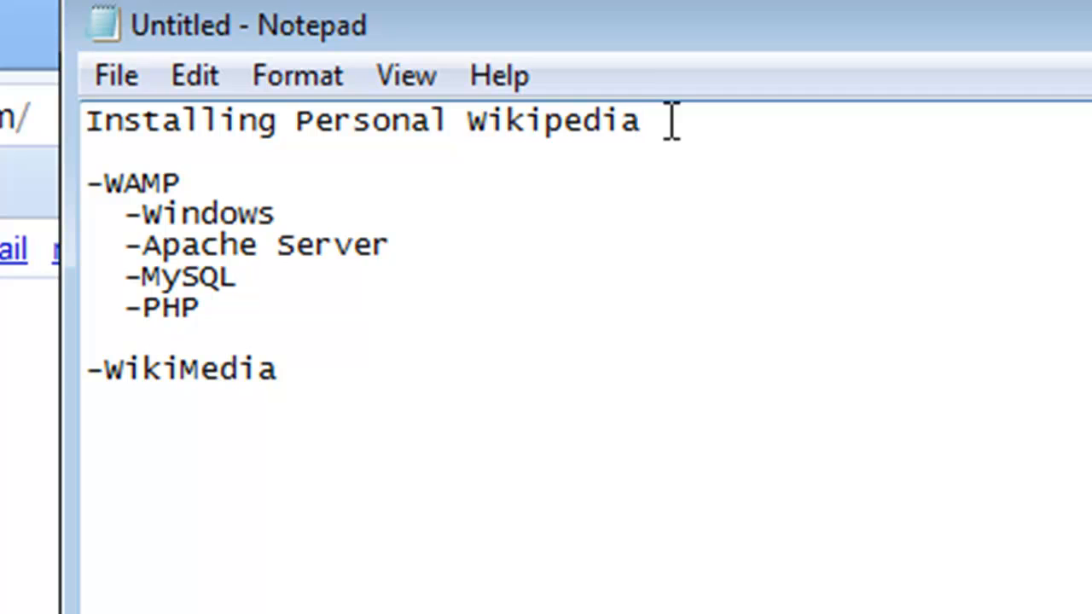
drag(643, 120, 467, 120)
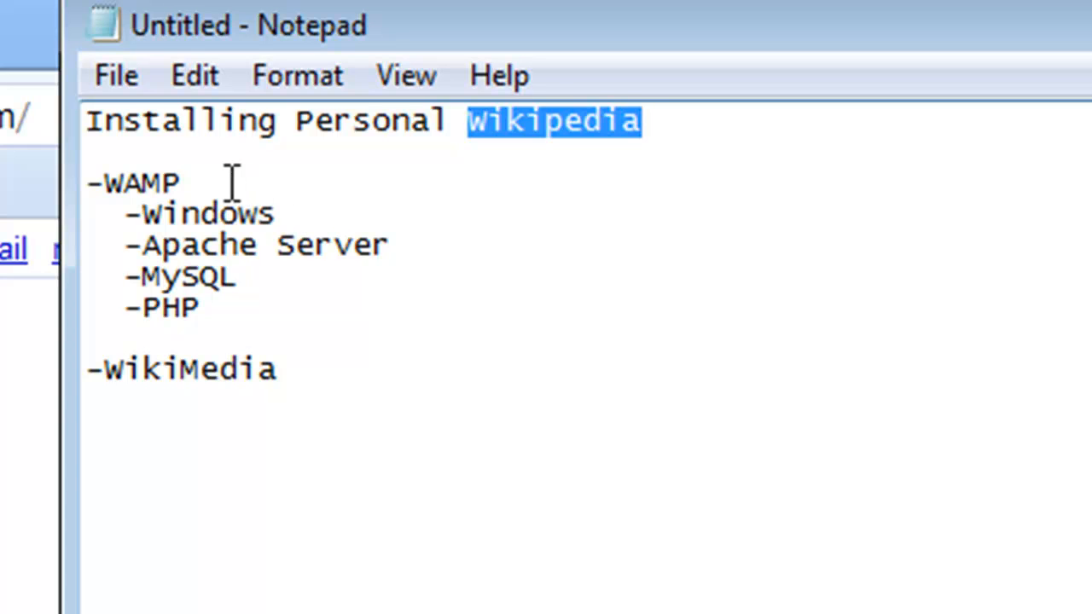
click(399, 183)
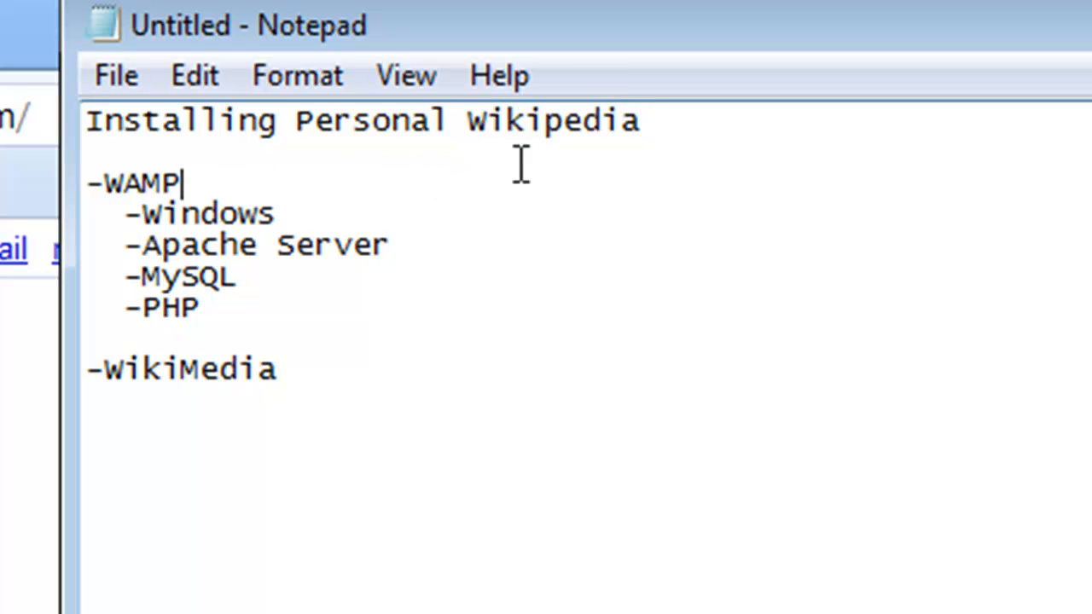
drag(677, 125, 89, 127)
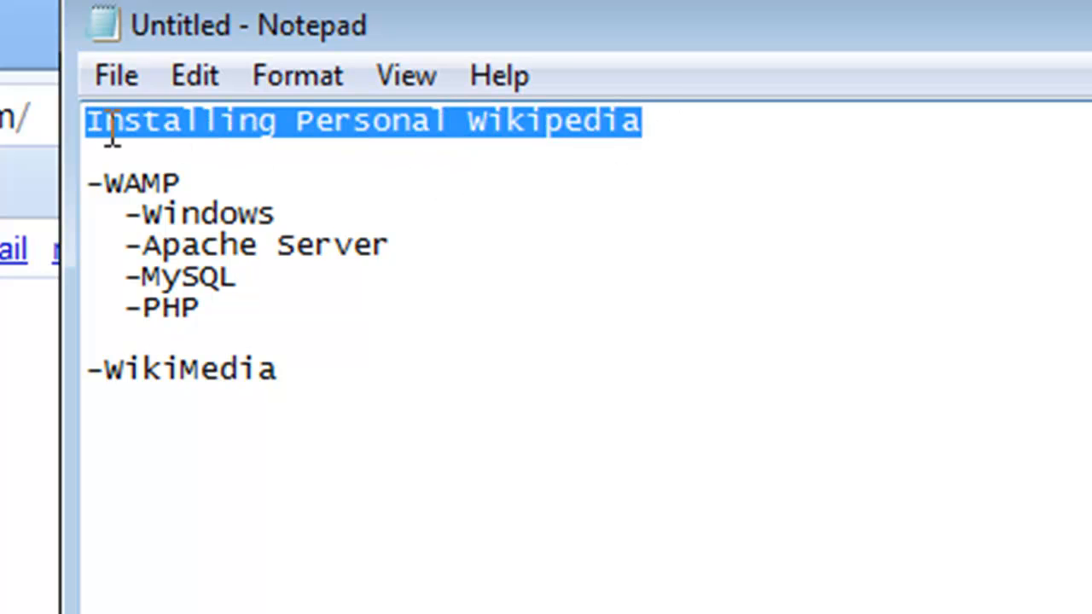
click(674, 124)
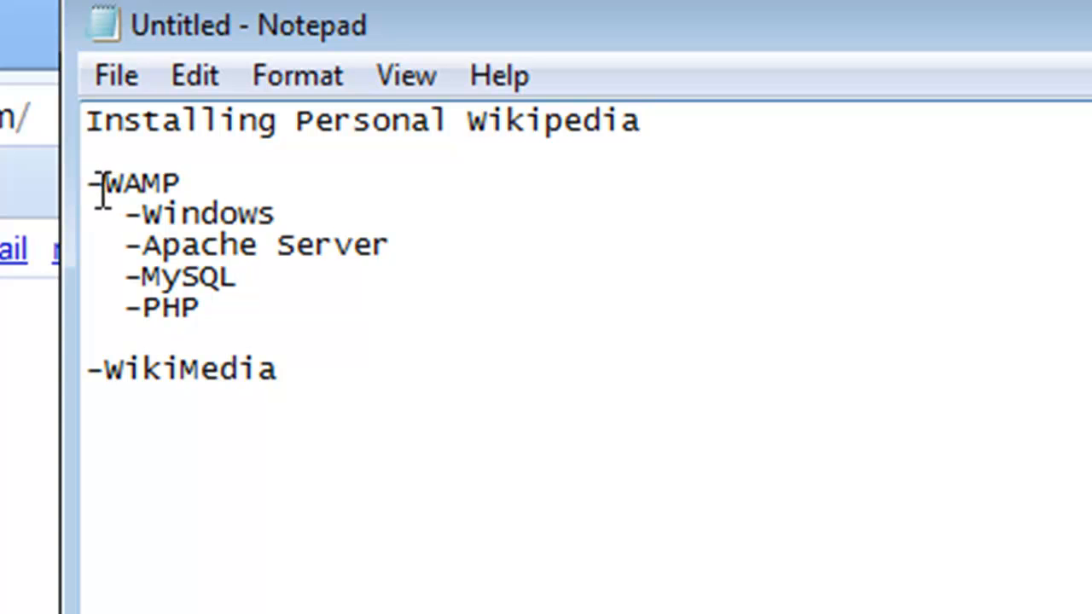
drag(88, 185, 188, 186)
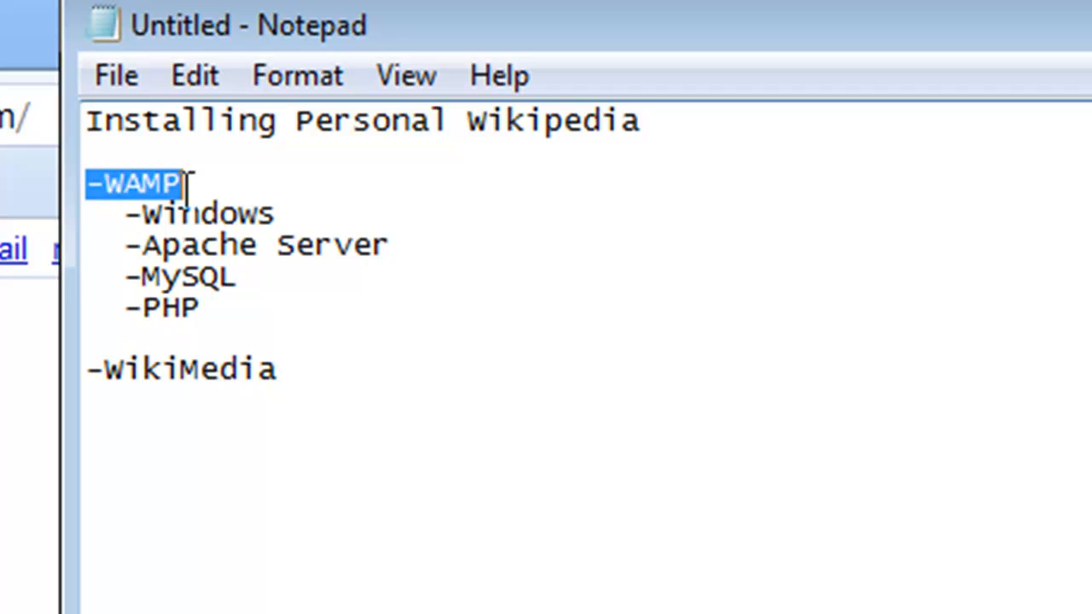
click(318, 378)
drag(318, 378, 85, 371)
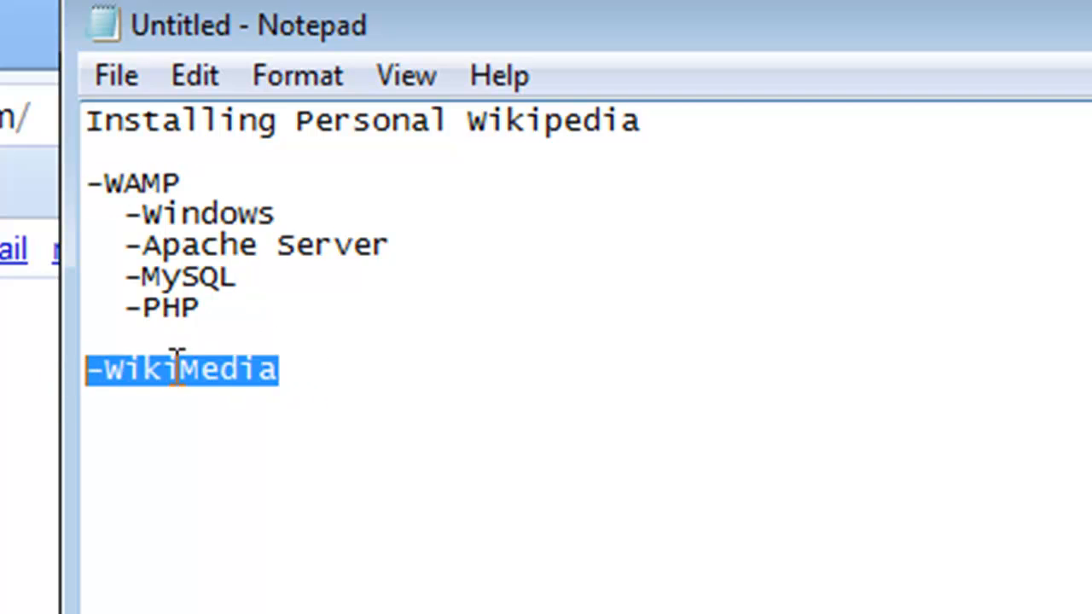
click(143, 184)
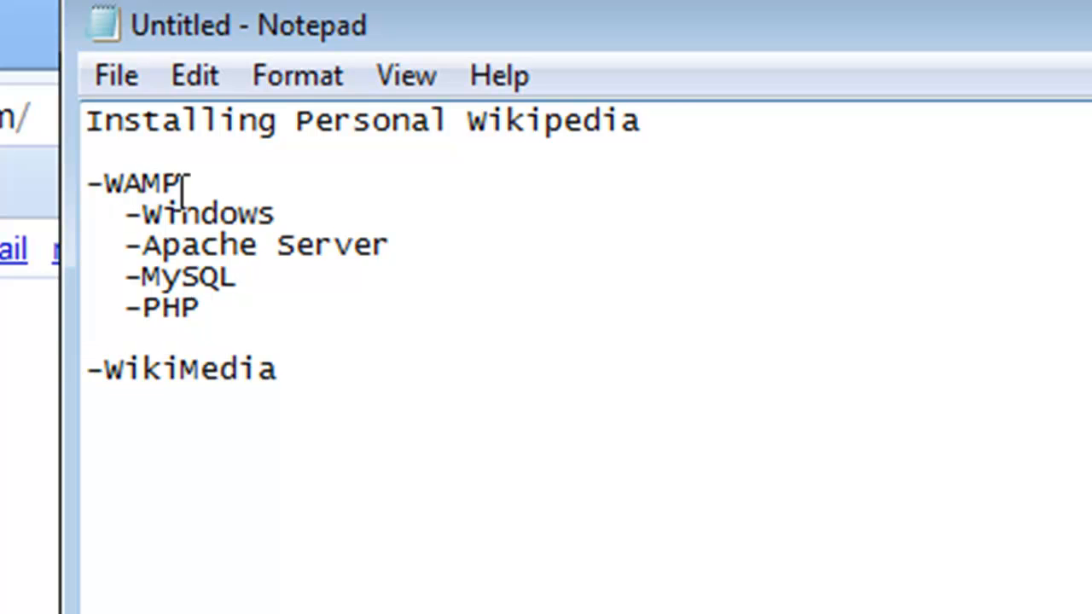
drag(123, 213, 277, 215)
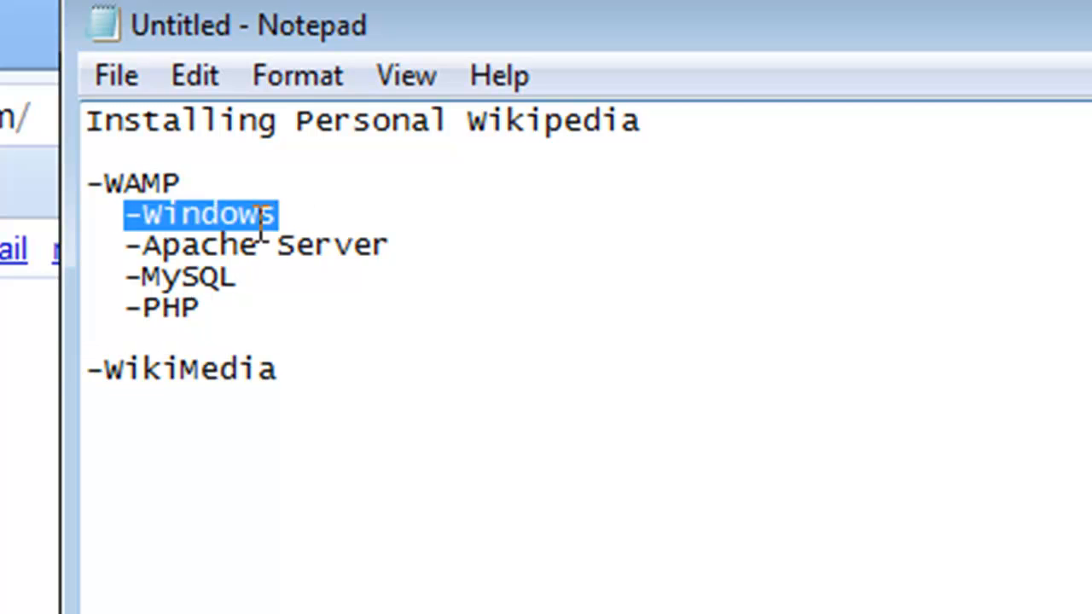
click(114, 247)
drag(114, 248, 405, 247)
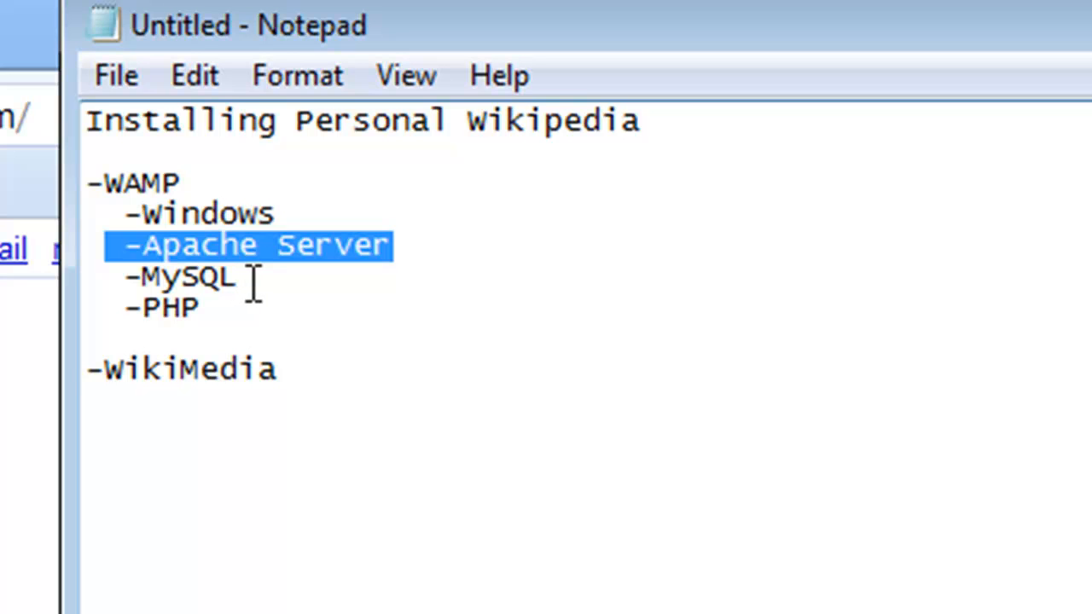
drag(247, 277, 126, 282)
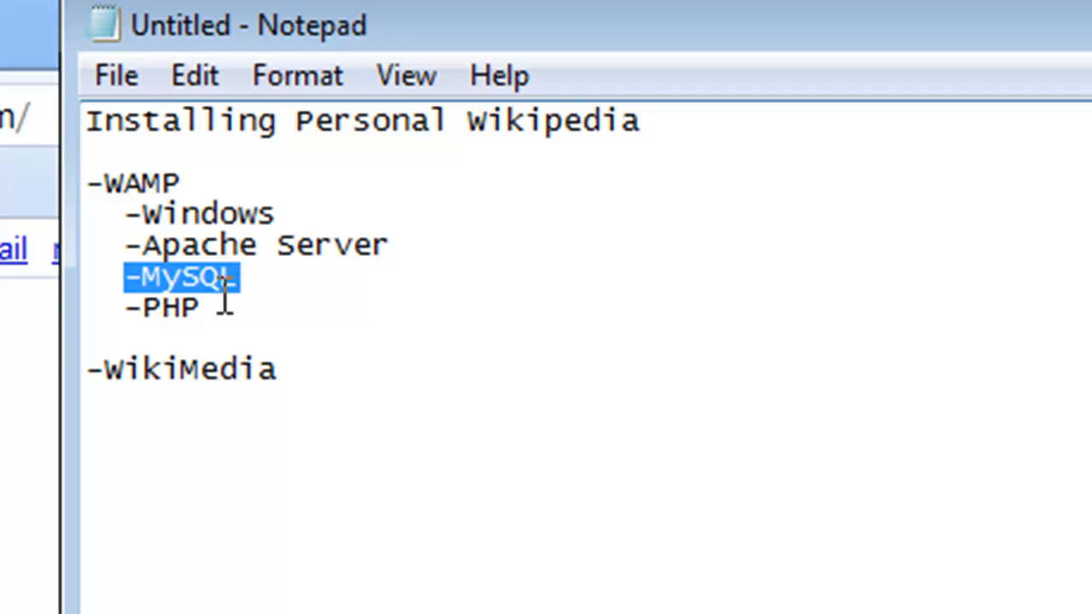
drag(205, 308, 124, 307)
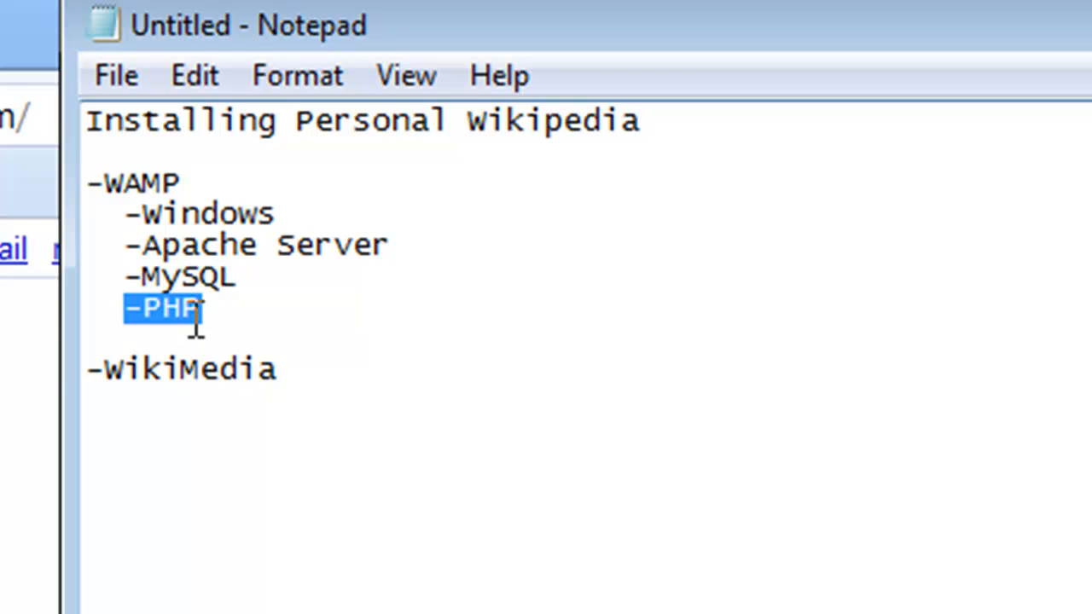
drag(246, 277, 120, 283)
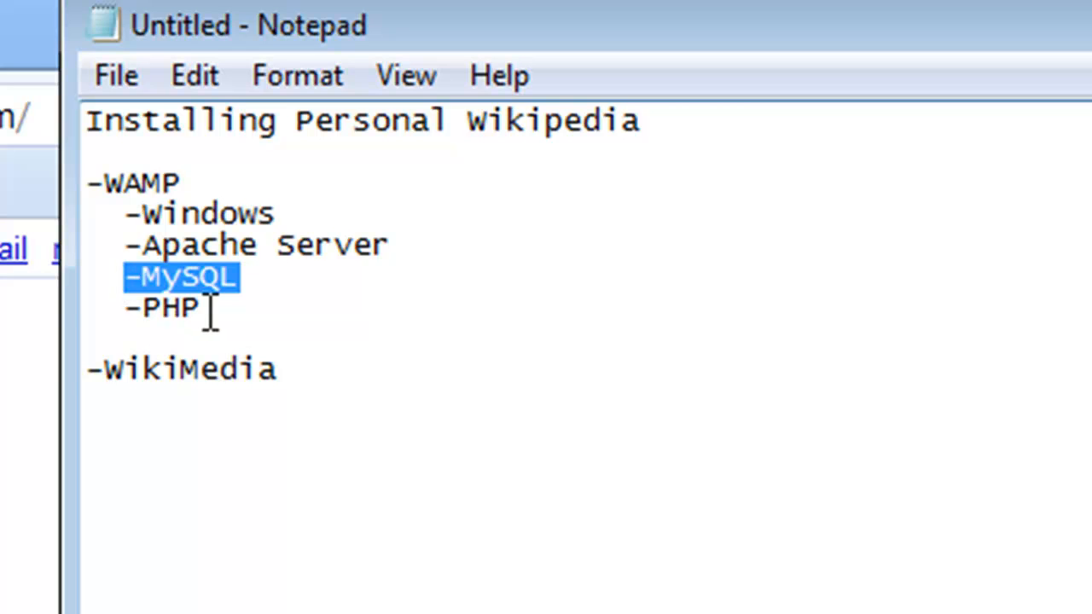
click(469, 126)
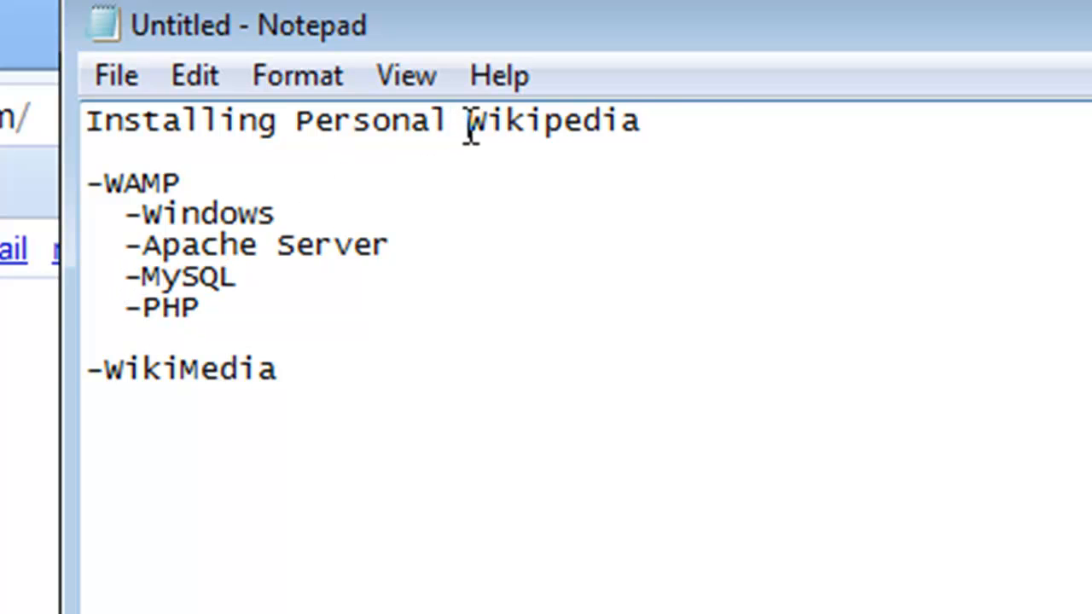
Re-mark the WAMP block and the WikiMedia item, then run the Google search for 'personal wikipedia'.
drag(469, 127, 689, 126)
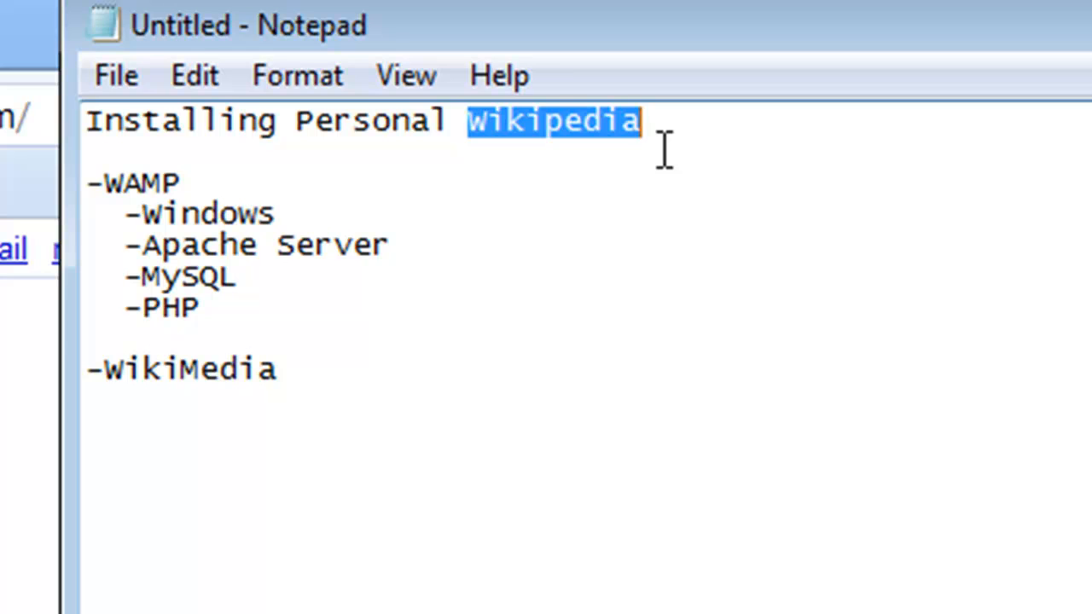
click(656, 124)
drag(643, 123, 478, 124)
drag(240, 277, 125, 278)
drag(203, 308, 123, 311)
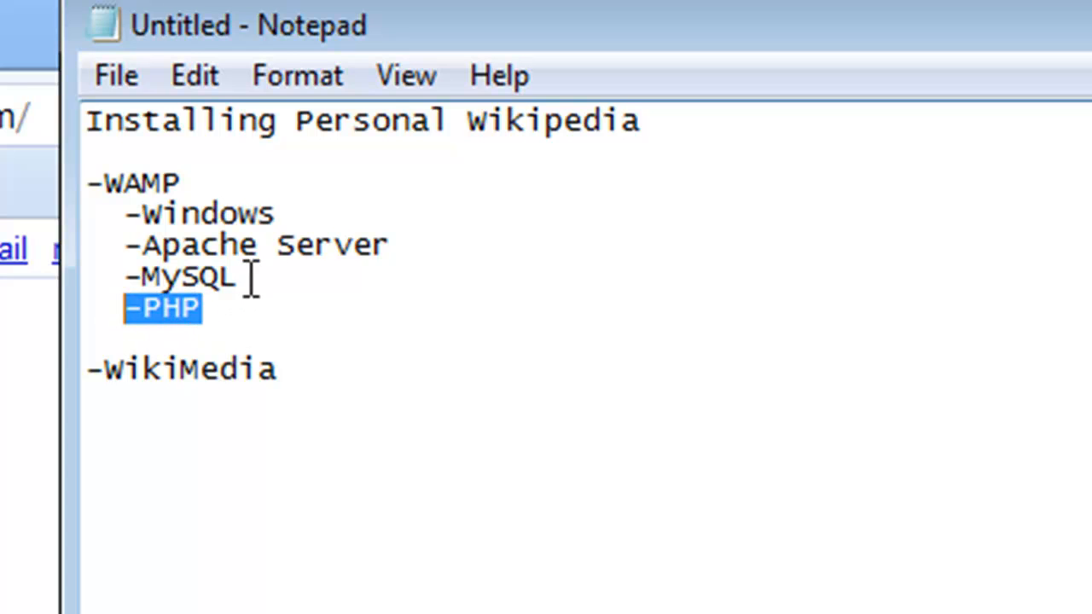
drag(243, 277, 126, 277)
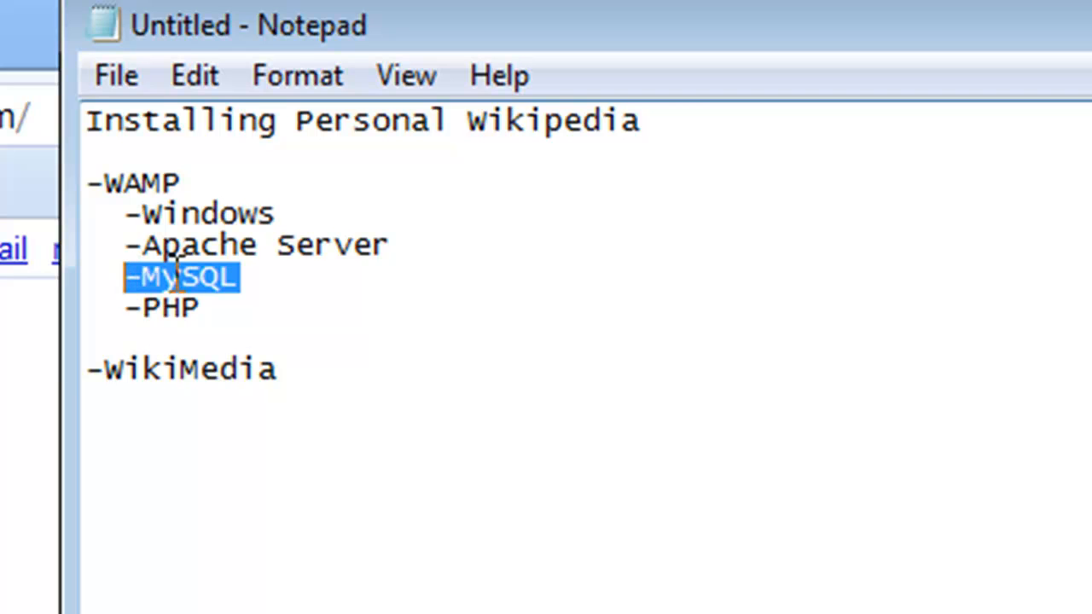
click(209, 308)
drag(209, 309, 125, 309)
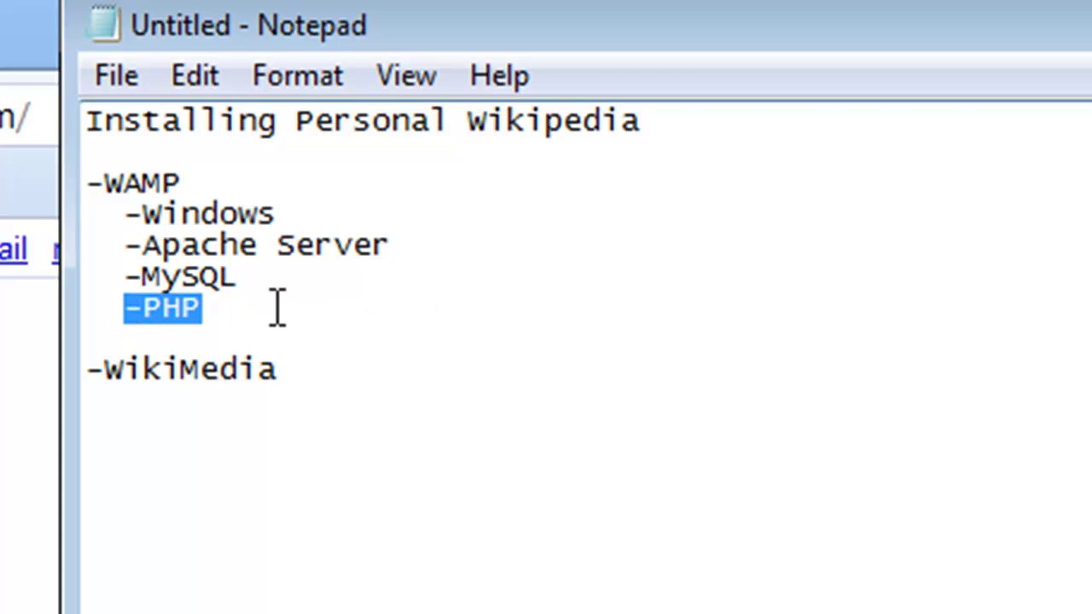
drag(205, 309, 86, 309)
drag(239, 303, 90, 183)
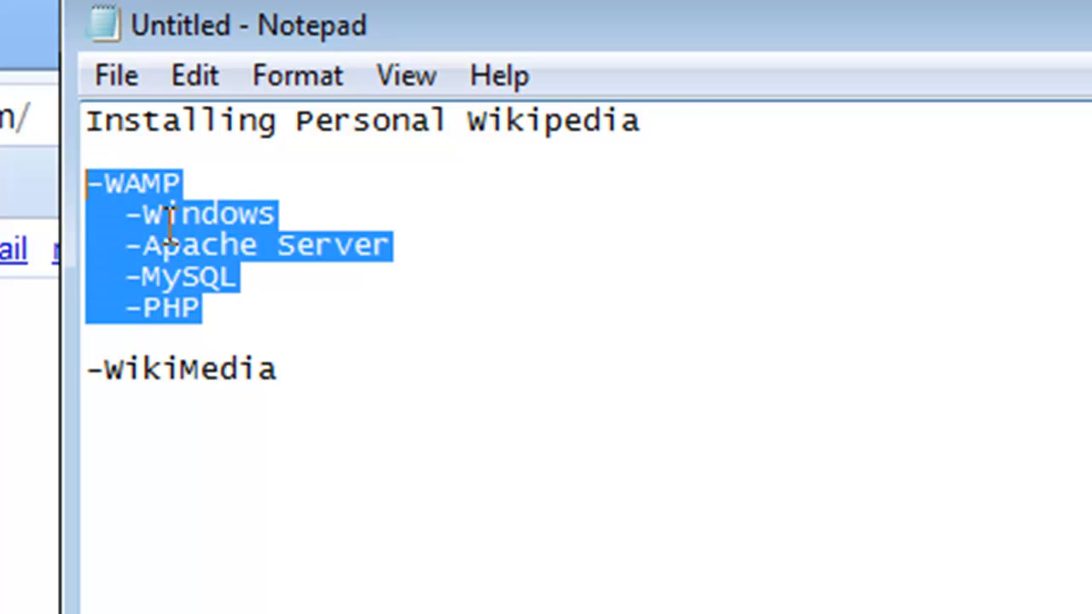
drag(281, 368, 67, 354)
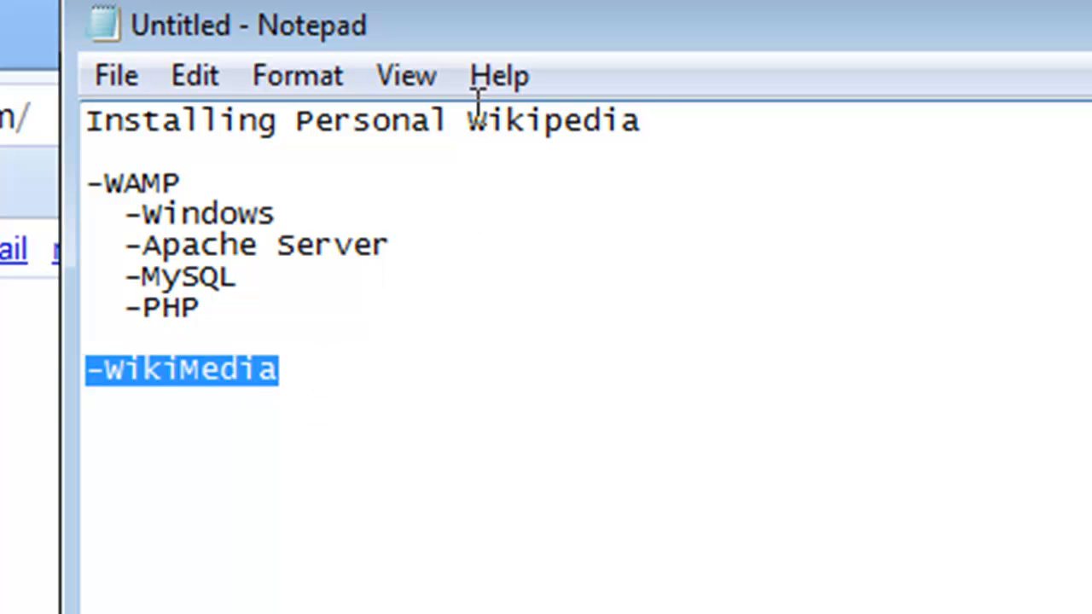
drag(467, 121, 644, 121)
drag(281, 368, 75, 349)
click(281, 369)
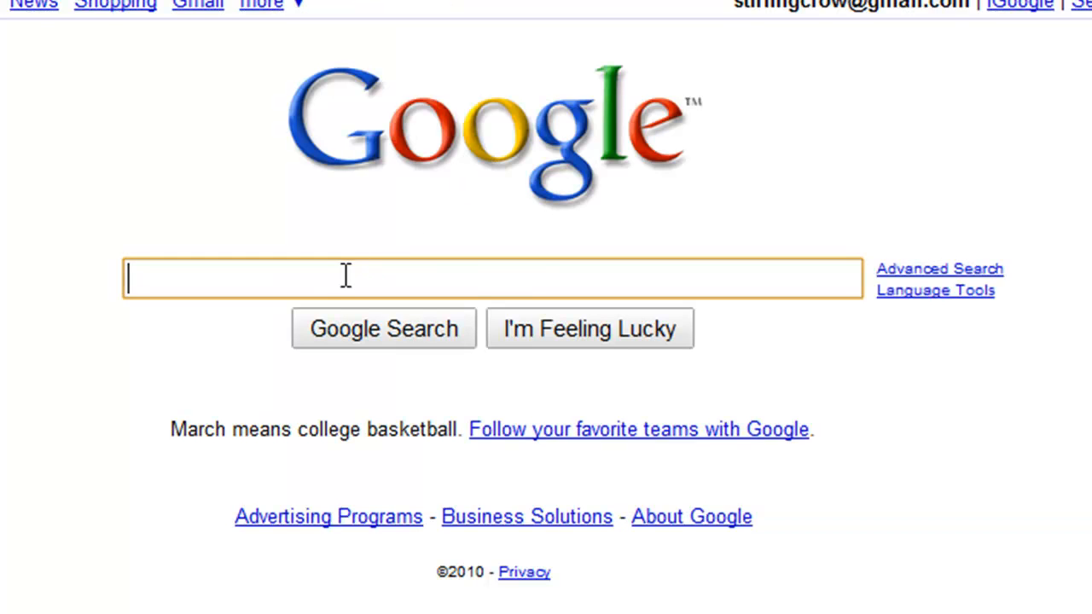
text(perso)
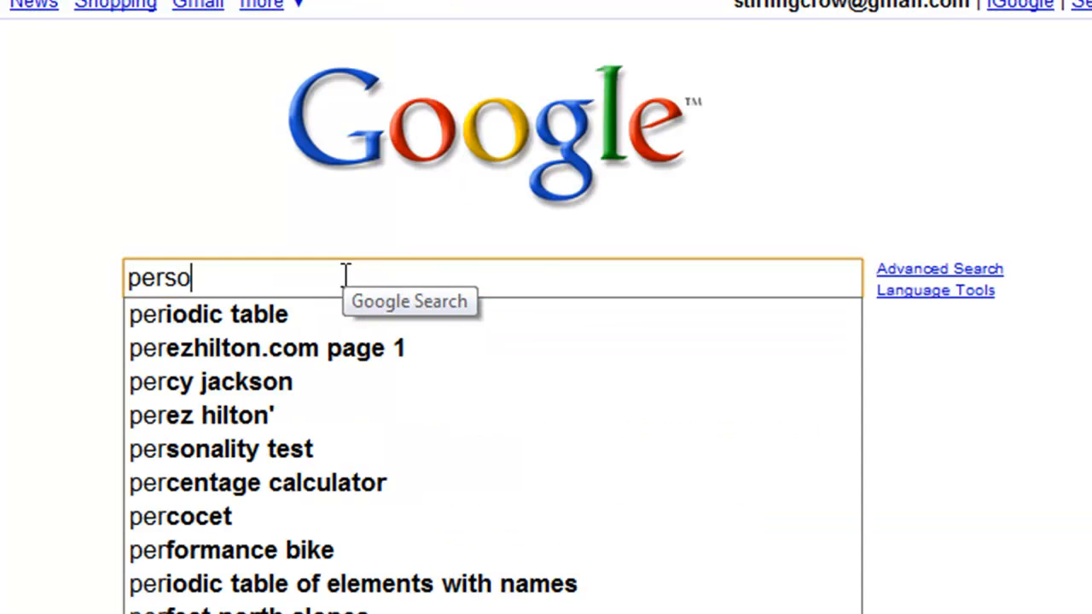
text(nal wikipe)
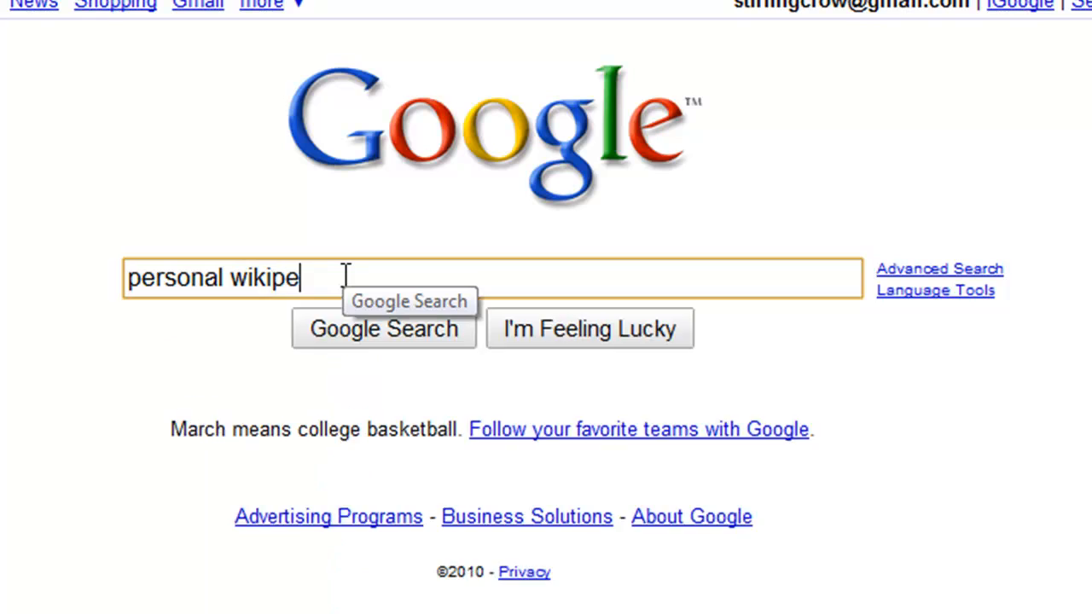
text(dia)
key(Return)
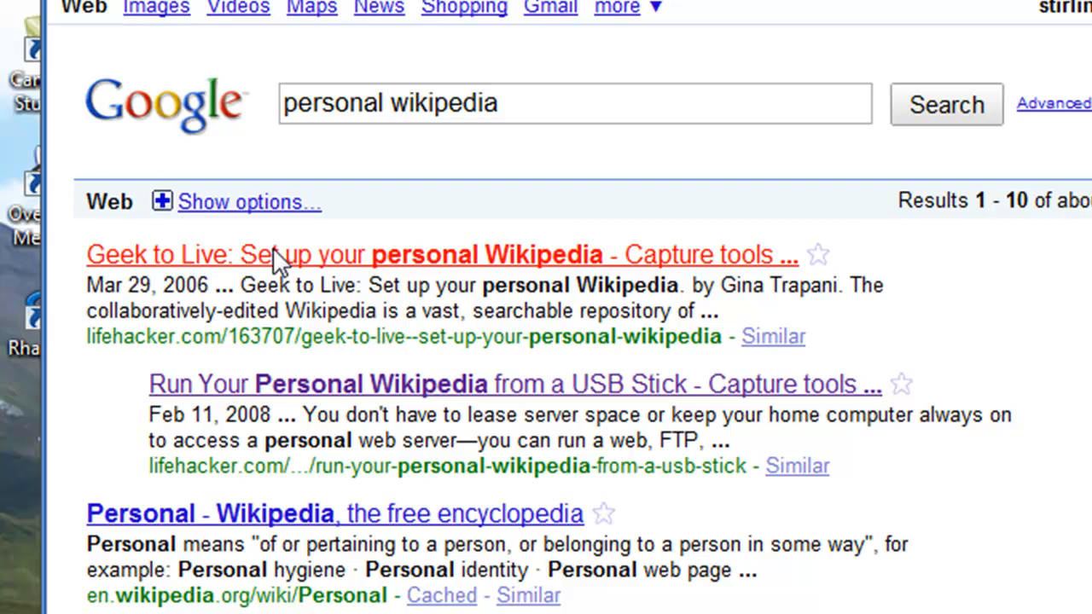
Open the Lifehacker personal Wikipedia article and highlight its 'Free WAMP server software and MediaWiki' requirement.
click(354, 265)
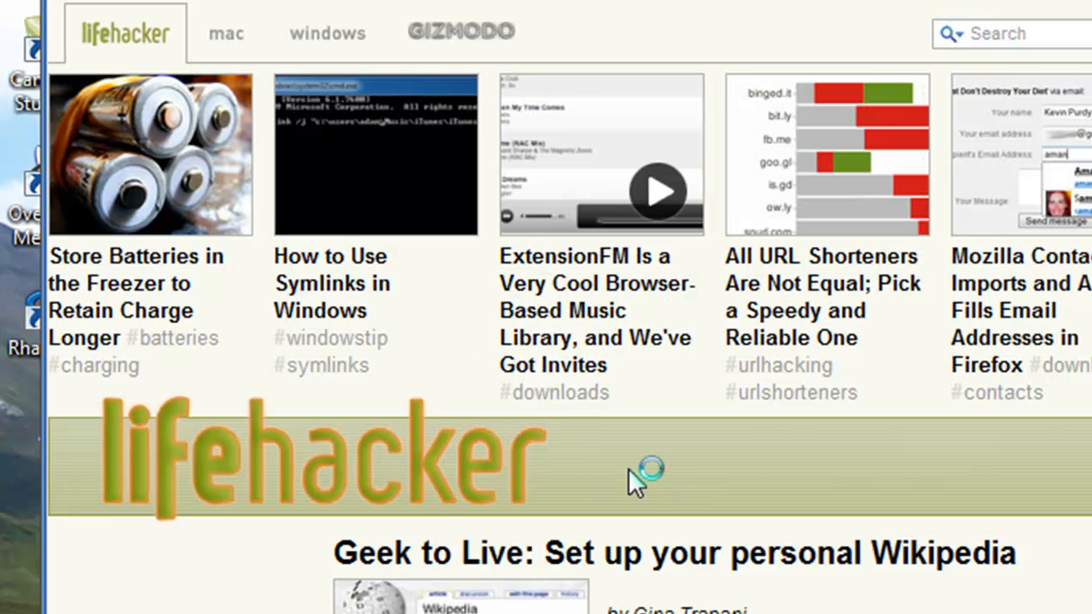
scroll(657, 490, down, 4)
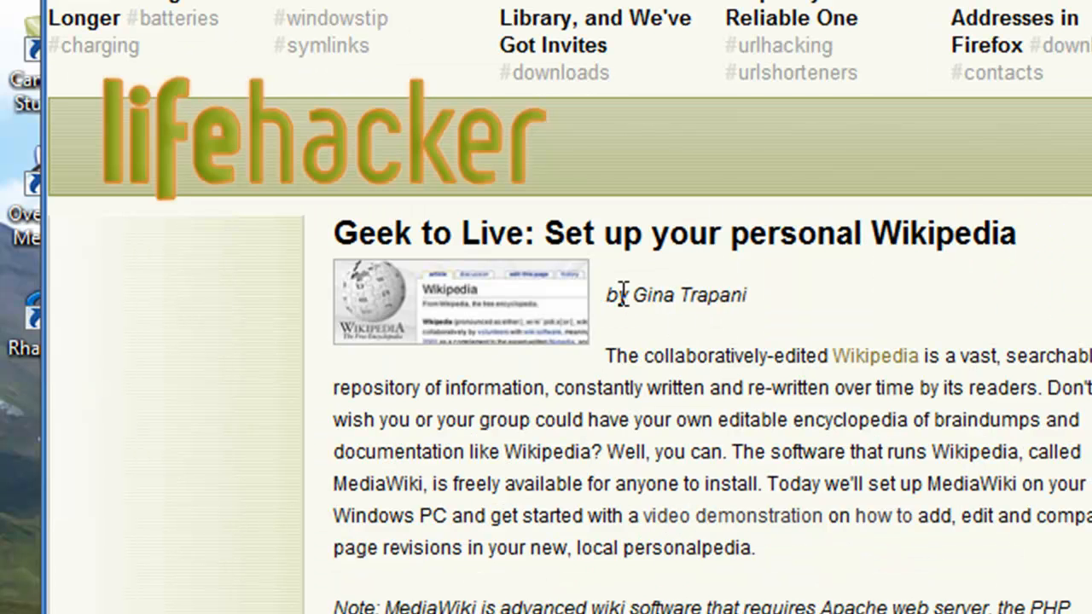
drag(620, 294, 745, 294)
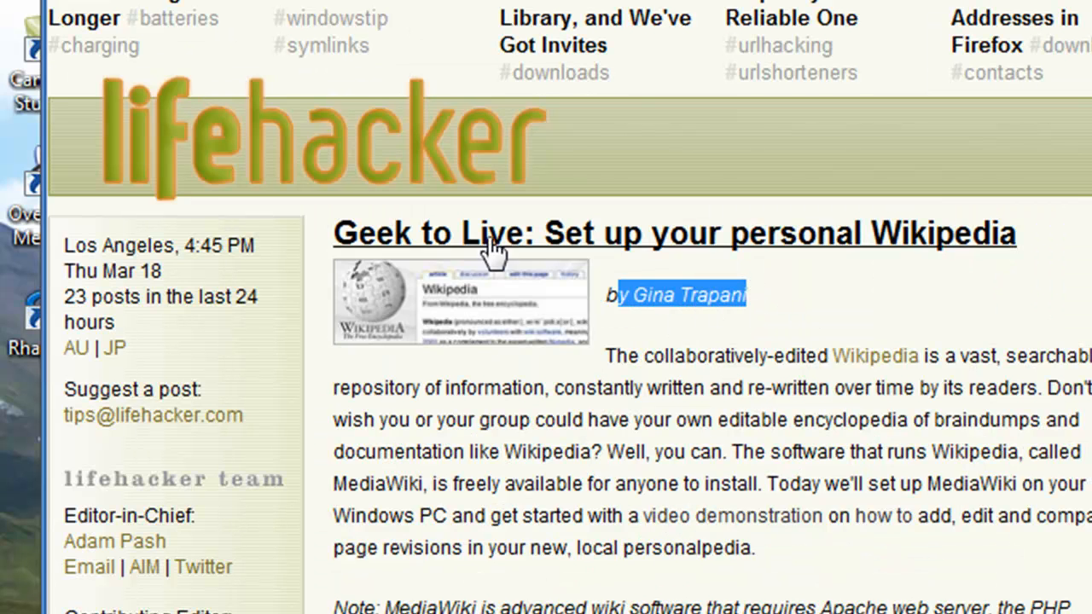
scroll(670, 373, down, 3)
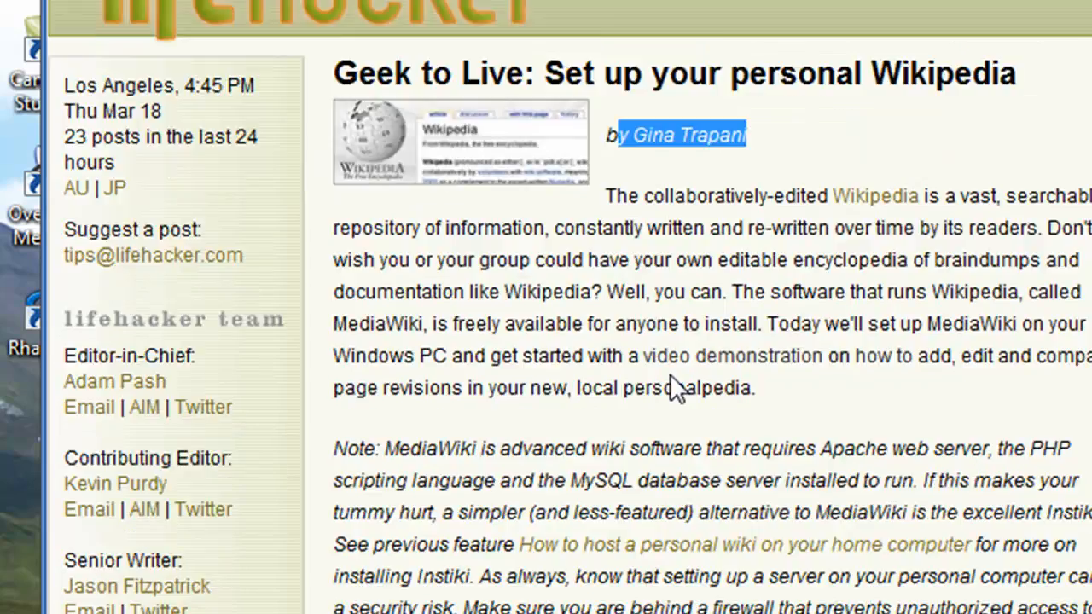
scroll(670, 373, down, 3)
scroll(669, 373, down, 4)
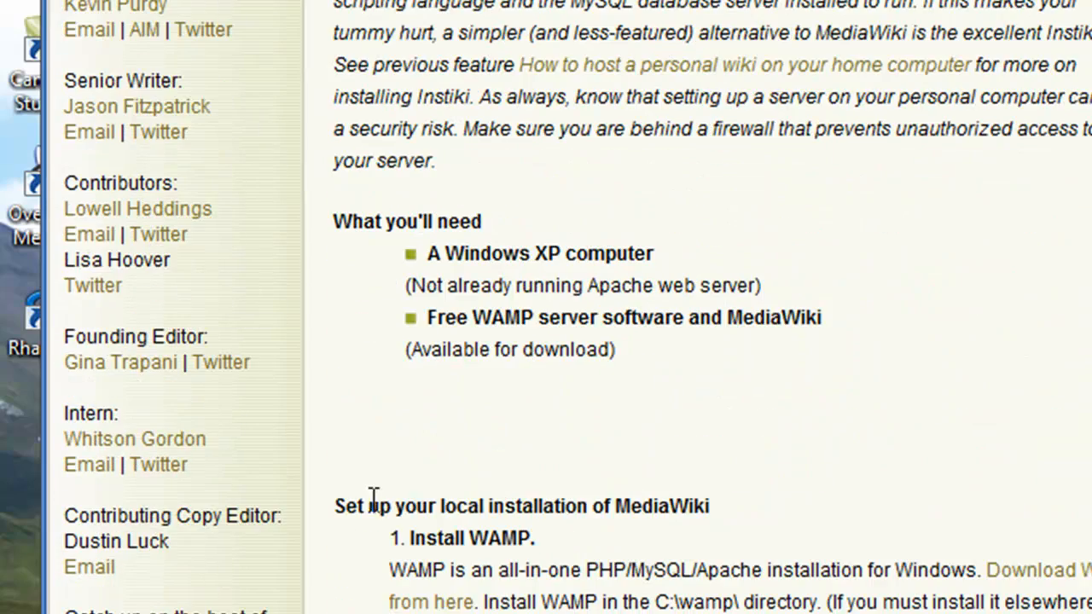
drag(375, 505, 503, 537)
click(504, 563)
scroll(503, 563, down, 4)
scroll(503, 563, down, 5)
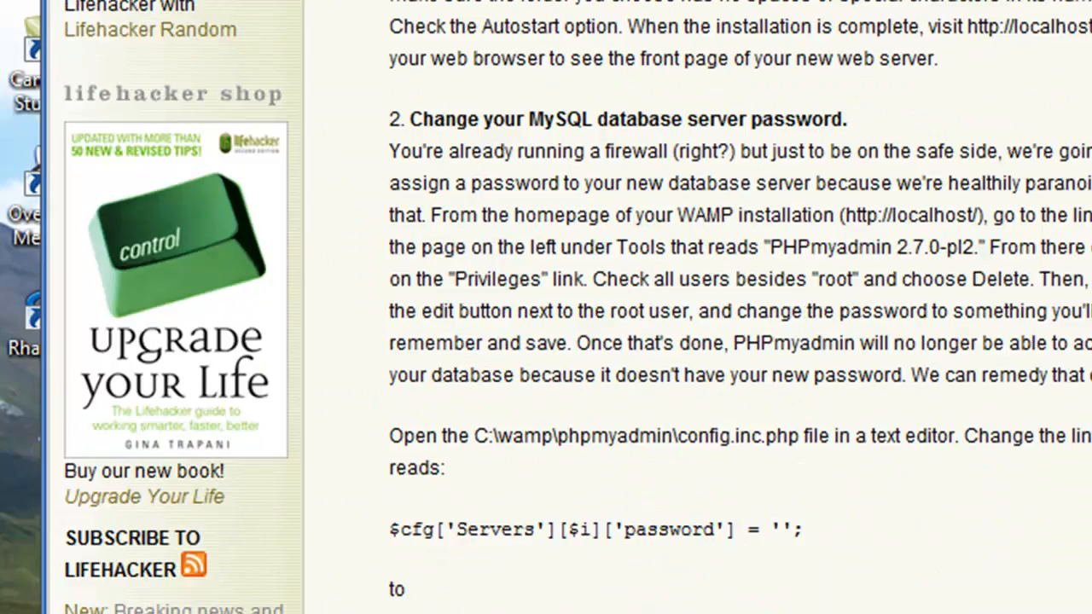
scroll(503, 562, down, 4)
scroll(503, 563, down, 5)
scroll(503, 563, down, 4)
scroll(486, 597, down, 5)
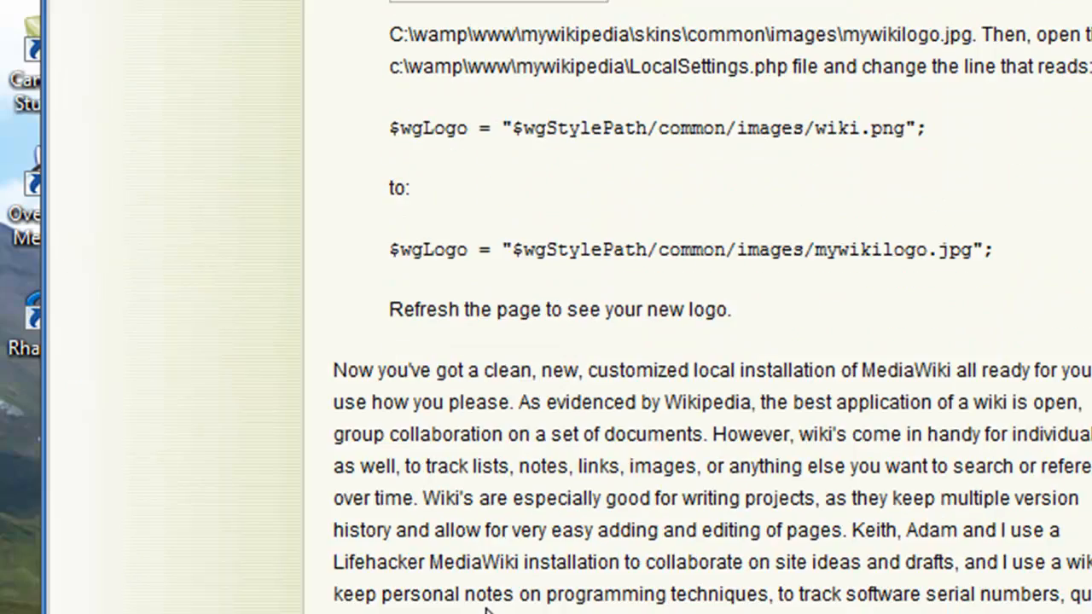
scroll(486, 597, down, 5)
scroll(486, 597, down, 5)
scroll(435, 439, down, 4)
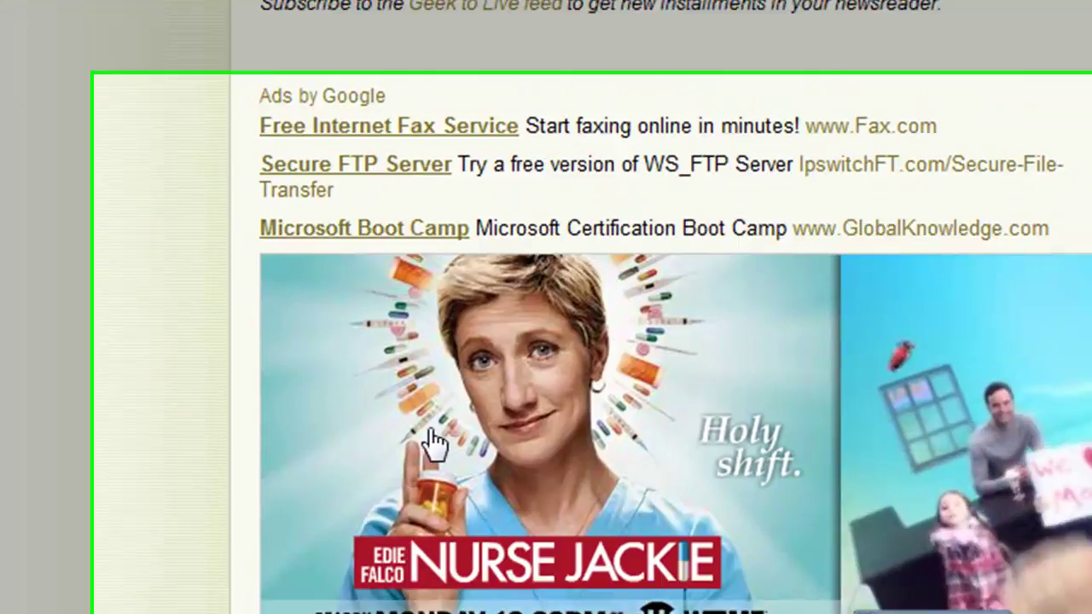
scroll(434, 439, up, 6)
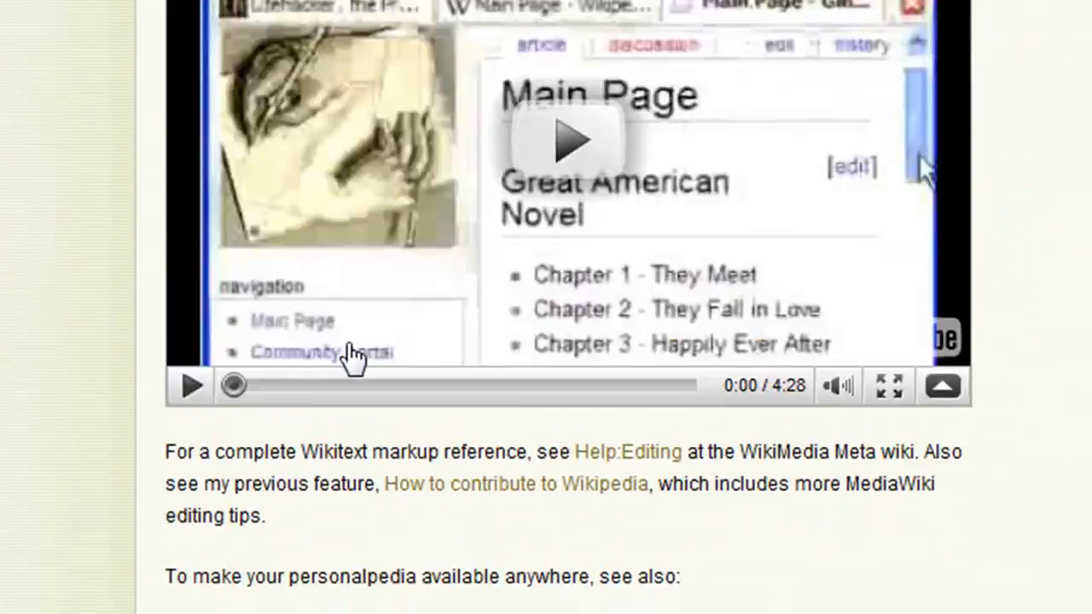
scroll(353, 341, up, 6)
scroll(354, 341, up, 6)
scroll(355, 334, up, 6)
scroll(357, 332, up, 6)
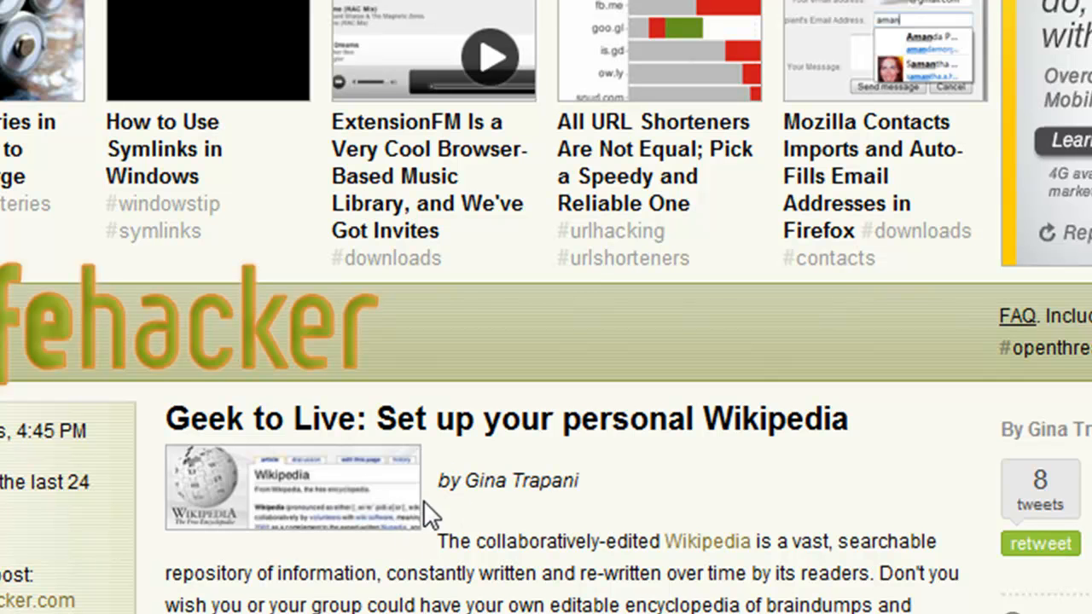
scroll(399, 539, down, 2)
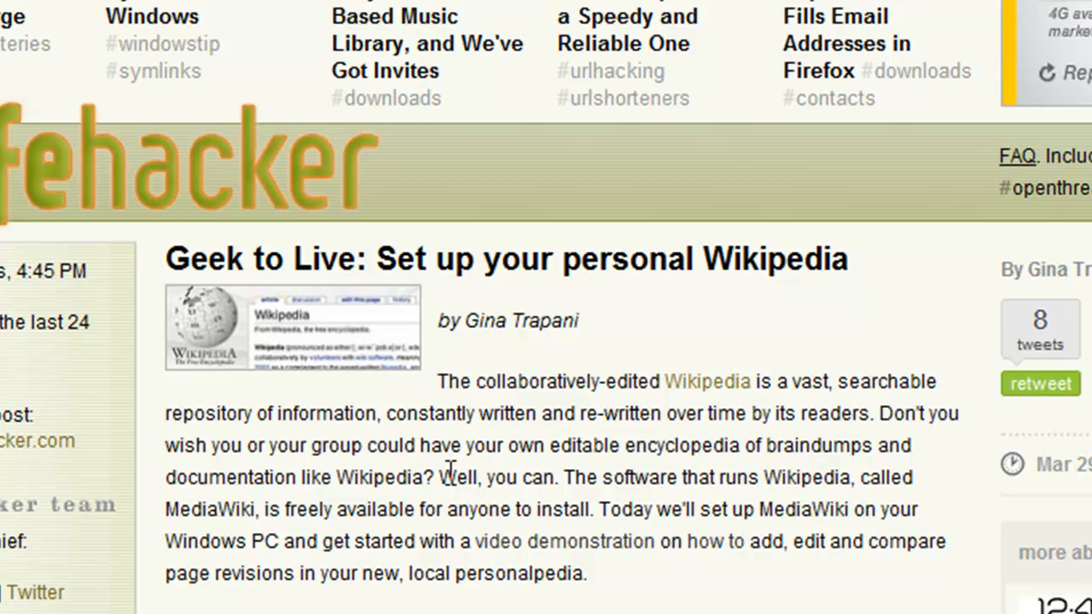
scroll(444, 474, down, 3)
scroll(443, 473, down, 3)
scroll(443, 473, down, 2)
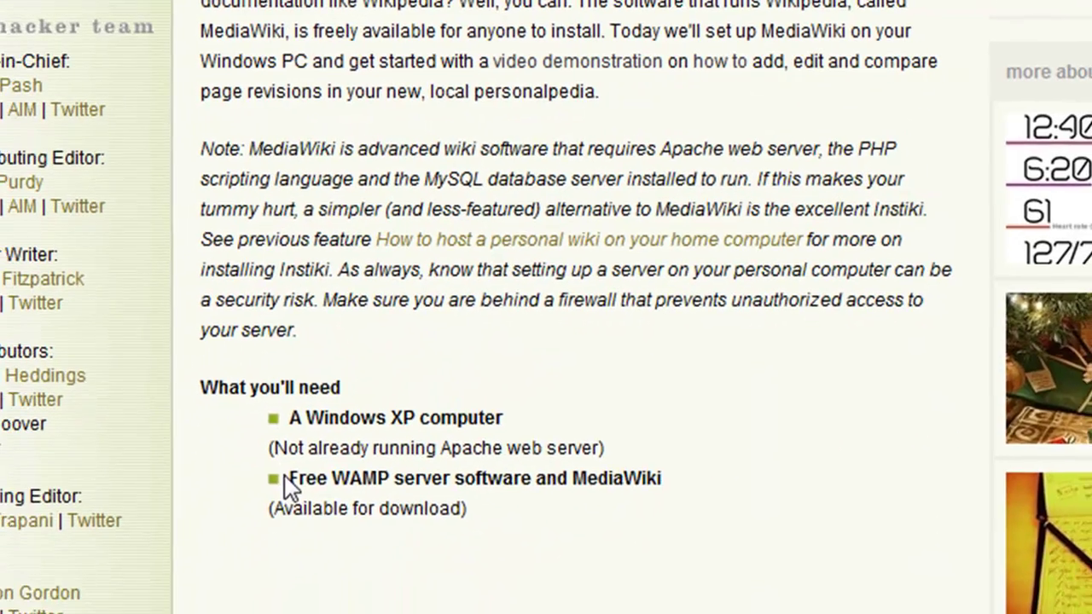
drag(261, 502, 666, 473)
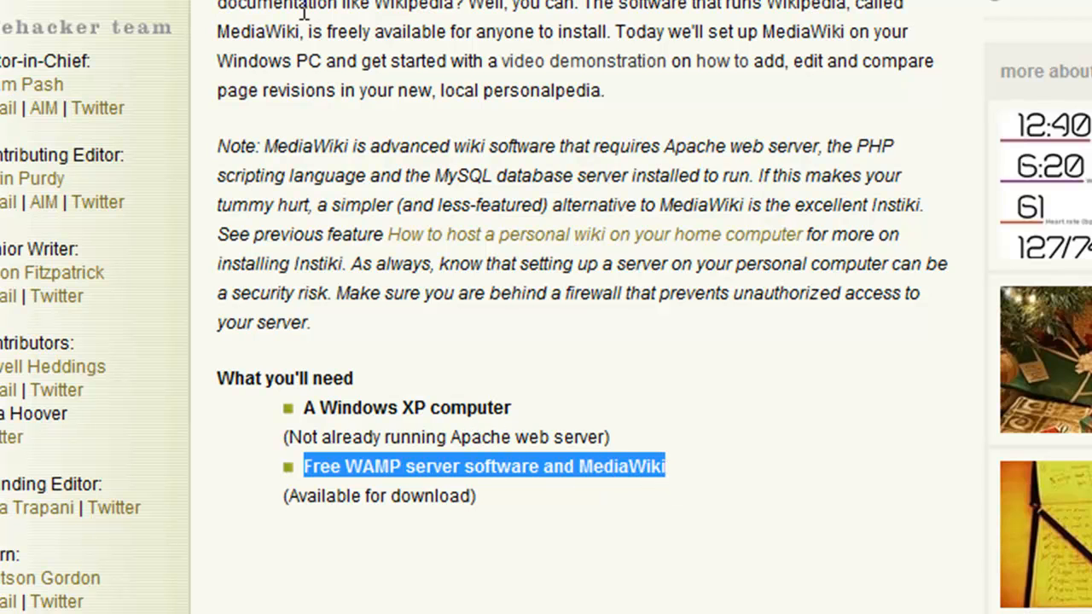
Search 'wamp server' in a new tab and download WampServer 2.0i from the official site's Downloads page.
key(ctrl+t)
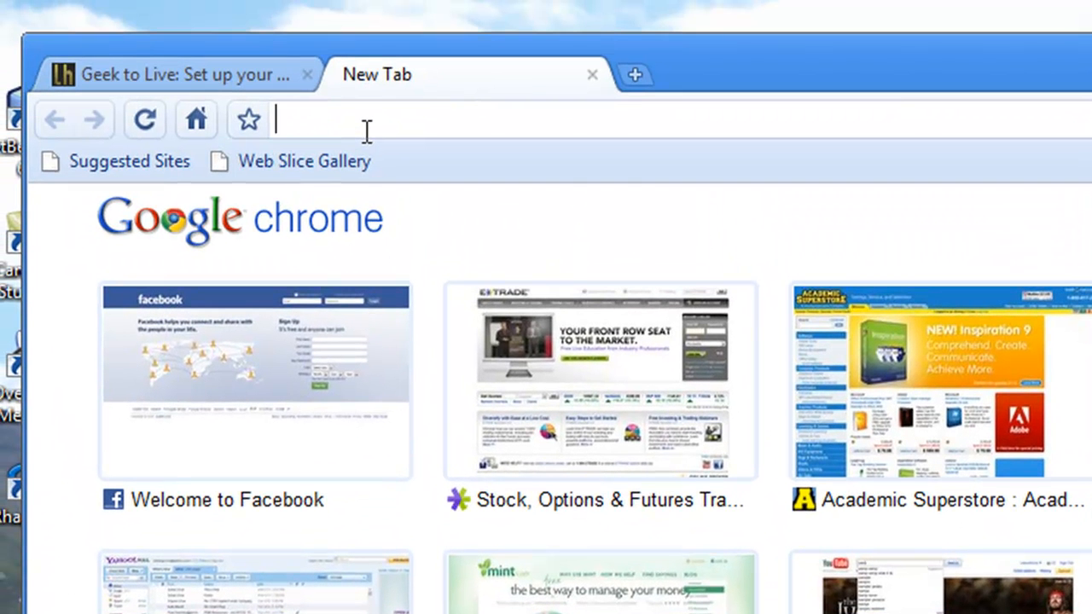
text(wamp)
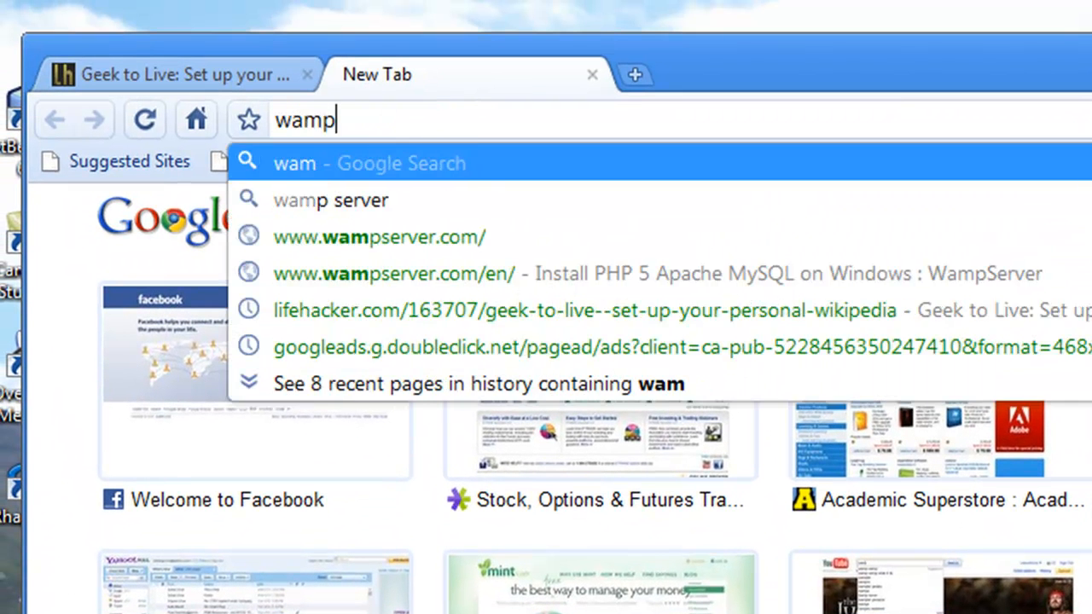
text( server)
key(Return)
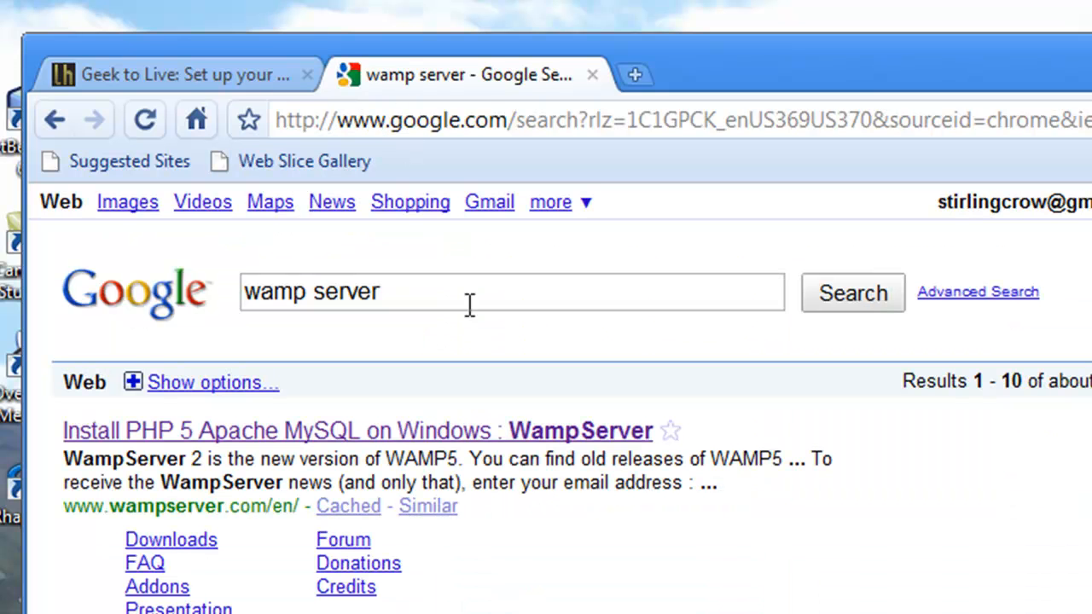
click(254, 431)
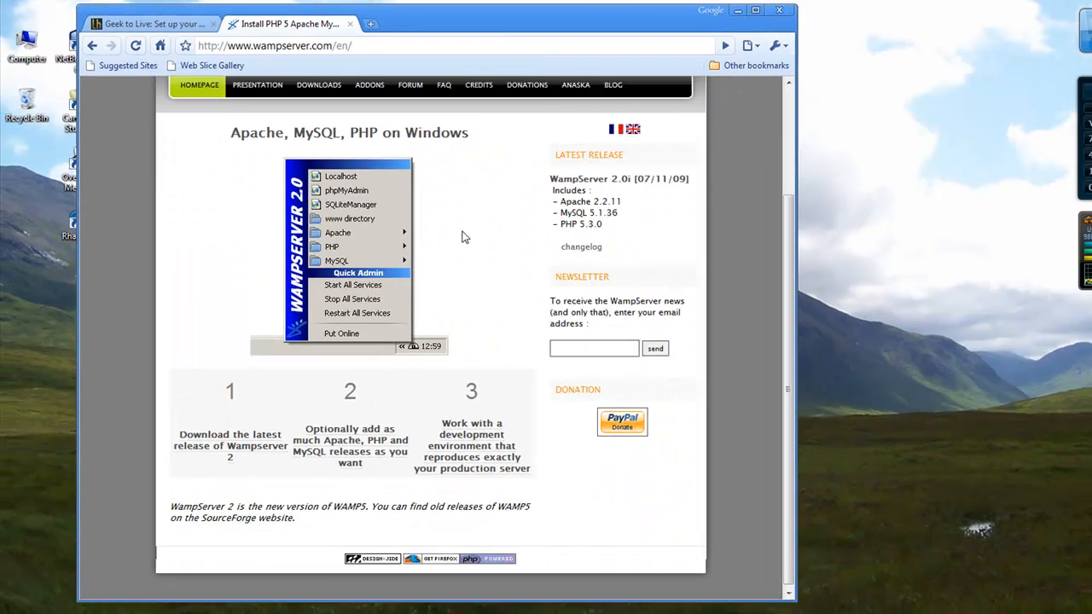
click(604, 181)
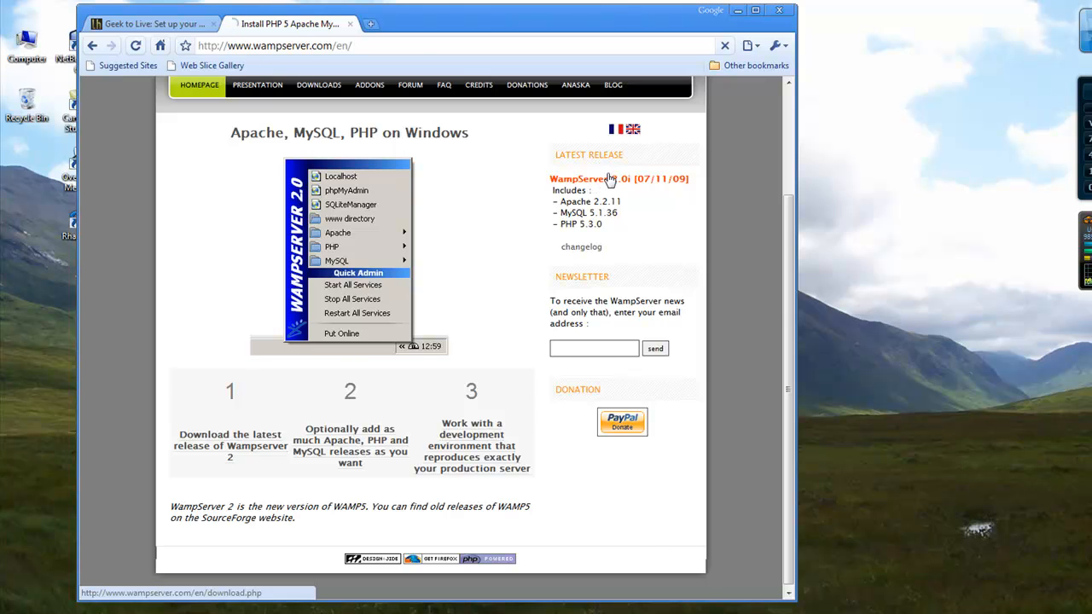
scroll(444, 373, down, 1)
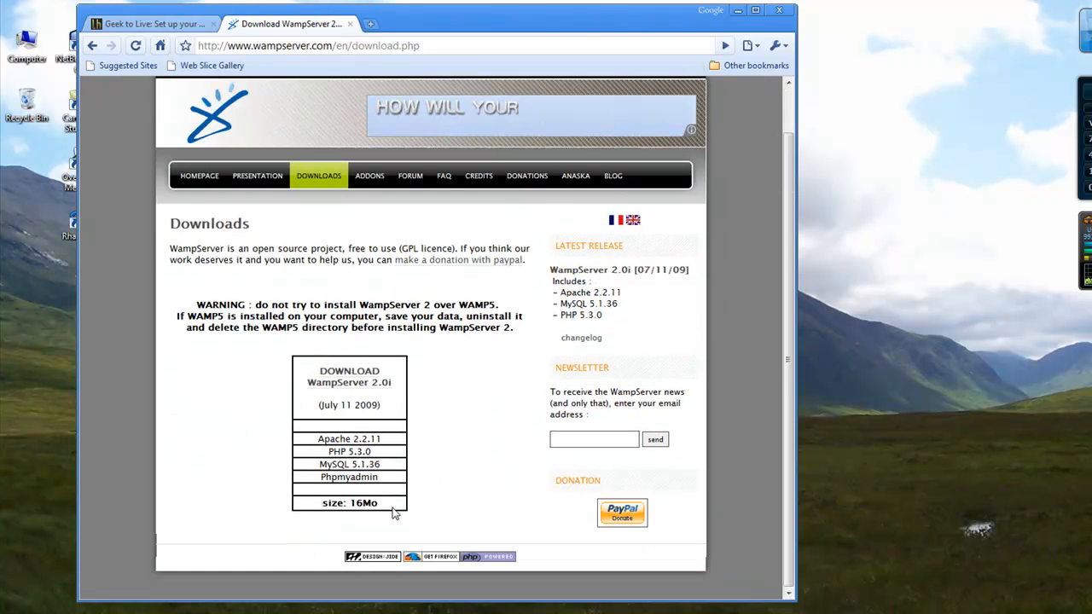
click(347, 384)
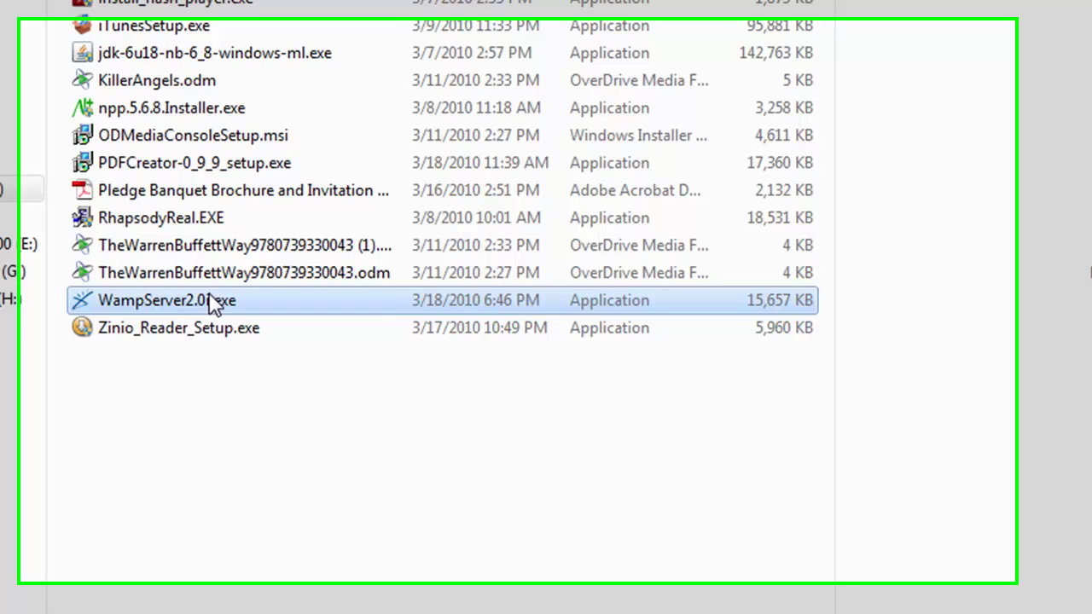
Run WampServer2.0i.exe, accept the license, keep c:\wamp and the desktop icon, and start installing.
double_click(200, 271)
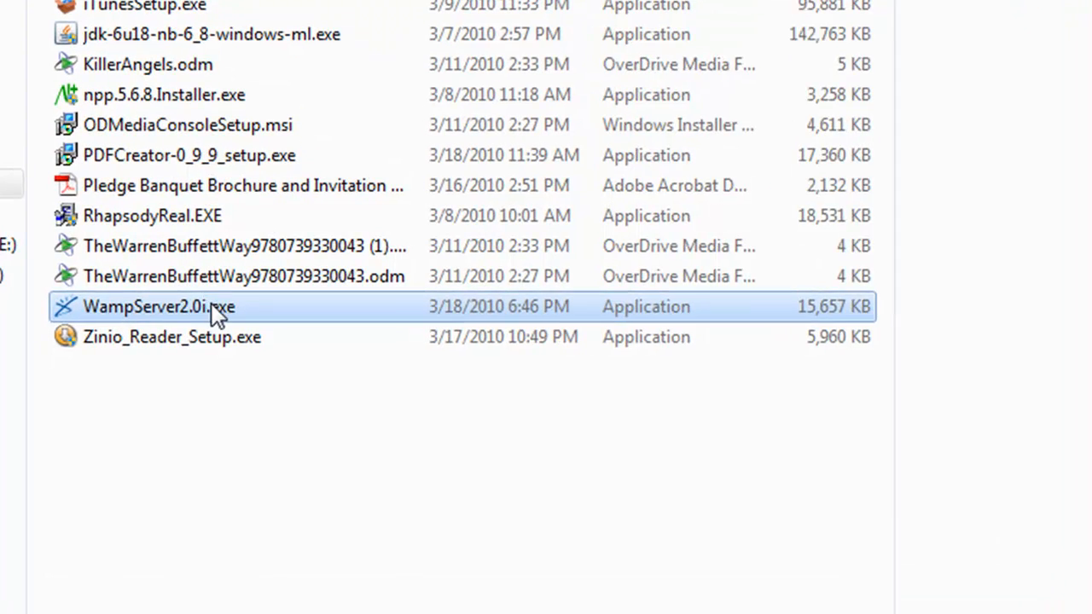
click(1041, 326)
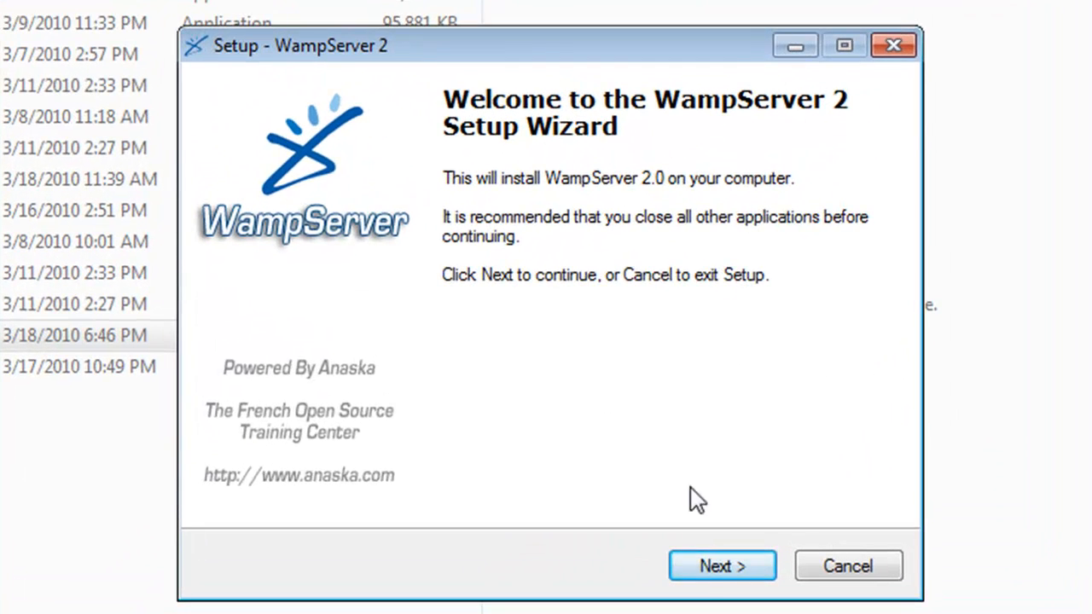
click(721, 566)
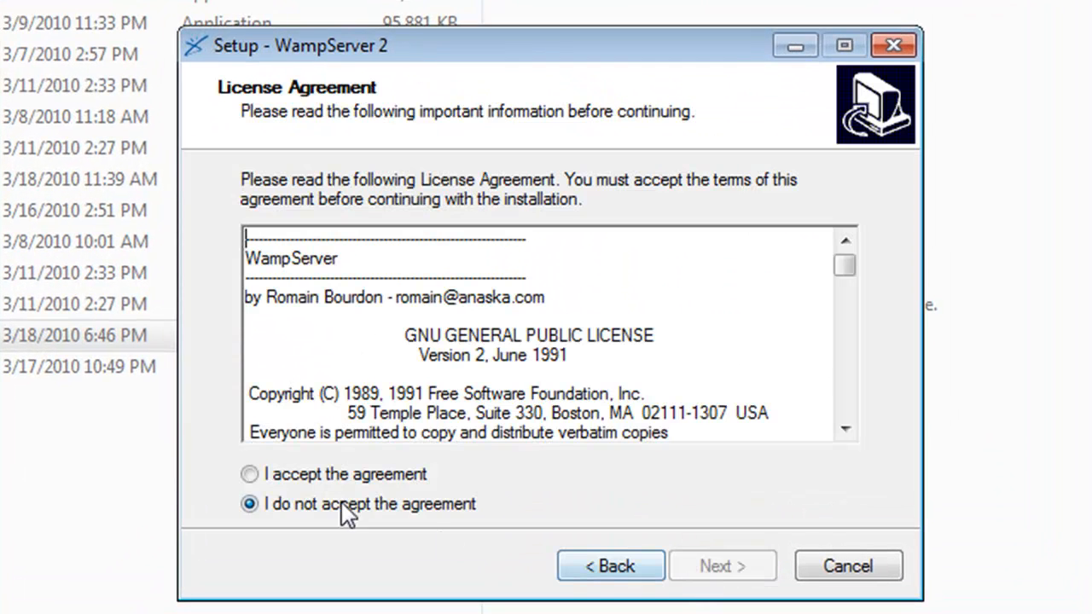
click(249, 474)
click(720, 566)
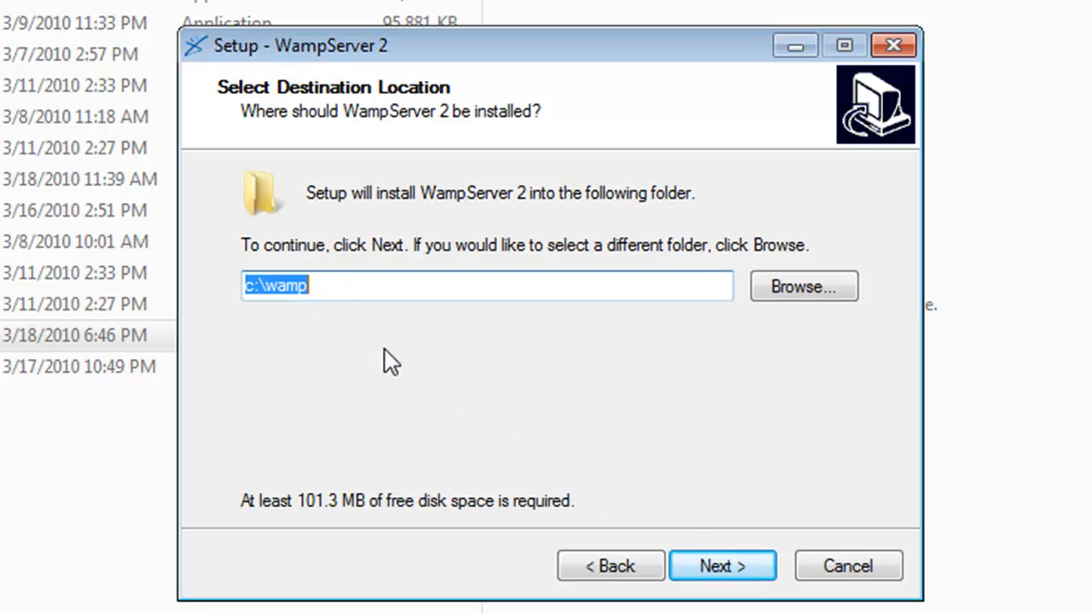
click(721, 566)
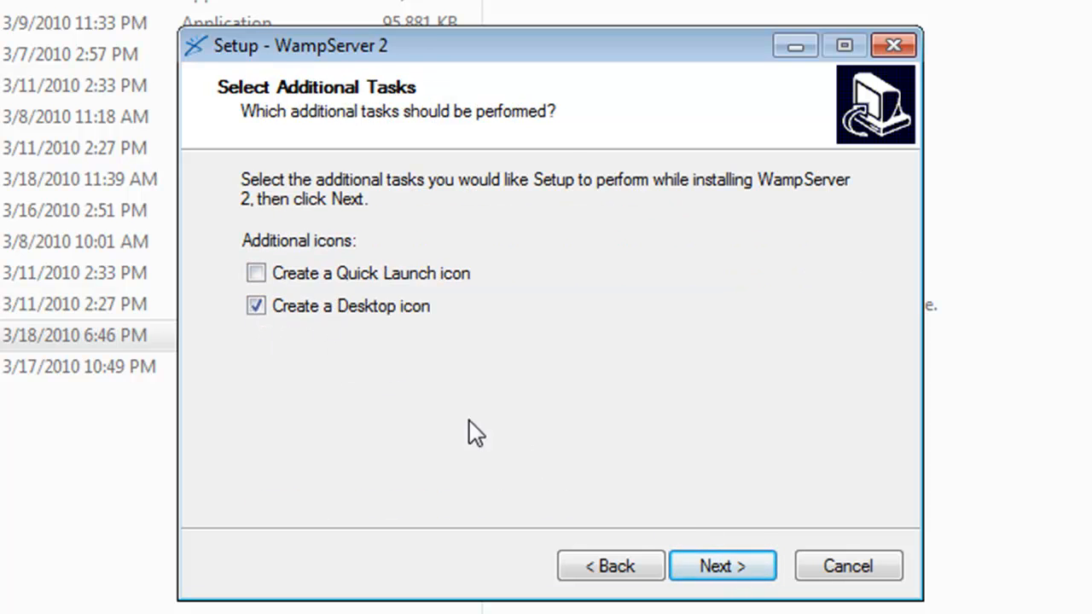
click(721, 567)
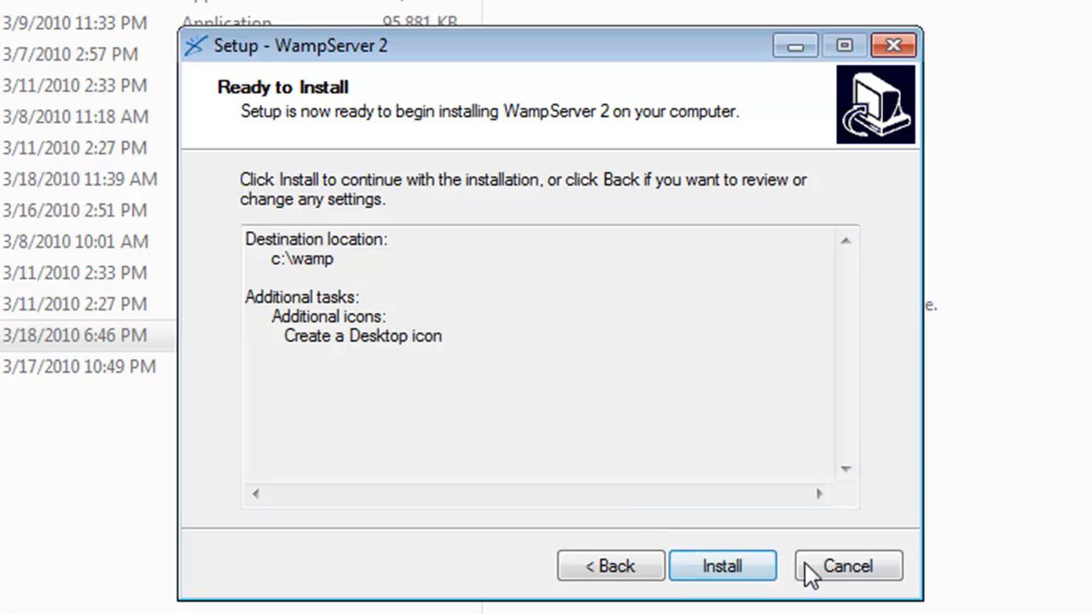
click(722, 566)
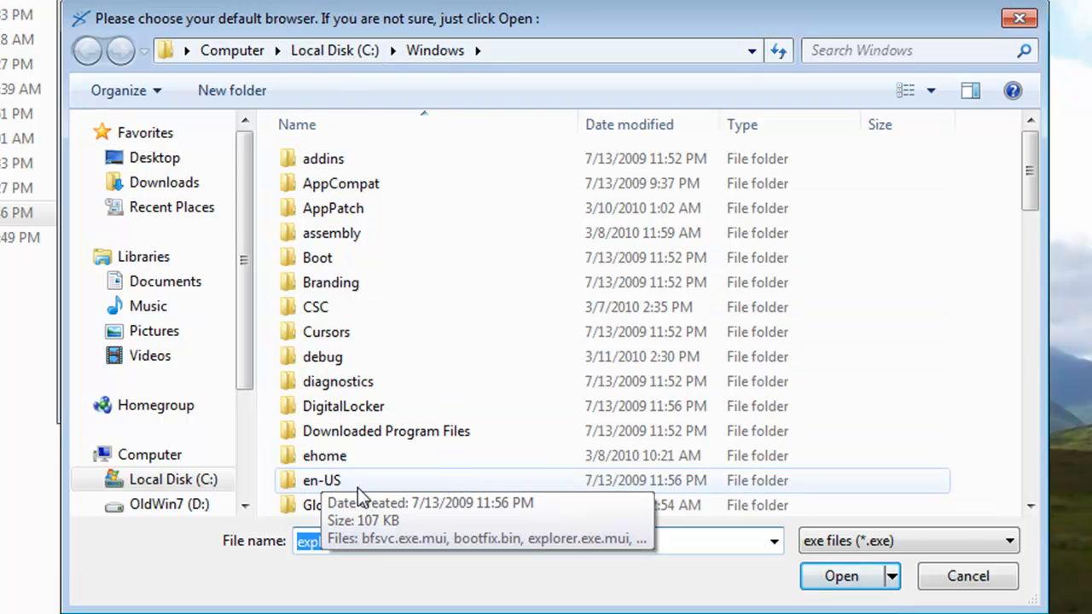
Accept the default browser, allow Apache HTTP Server through the firewall, keep PHP mail defaults and launch WampServer.
click(841, 576)
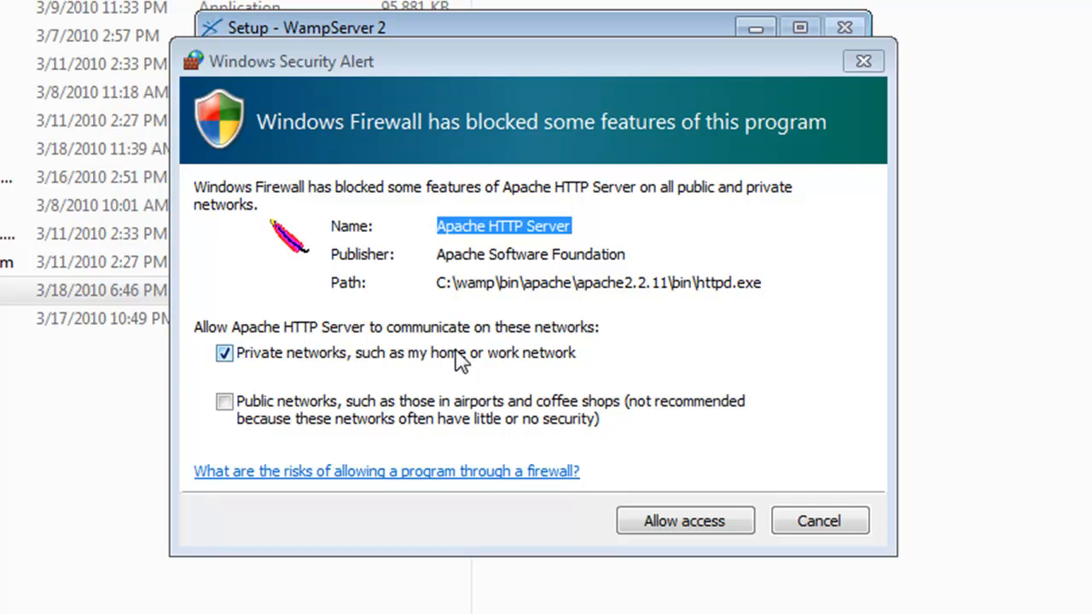
click(685, 521)
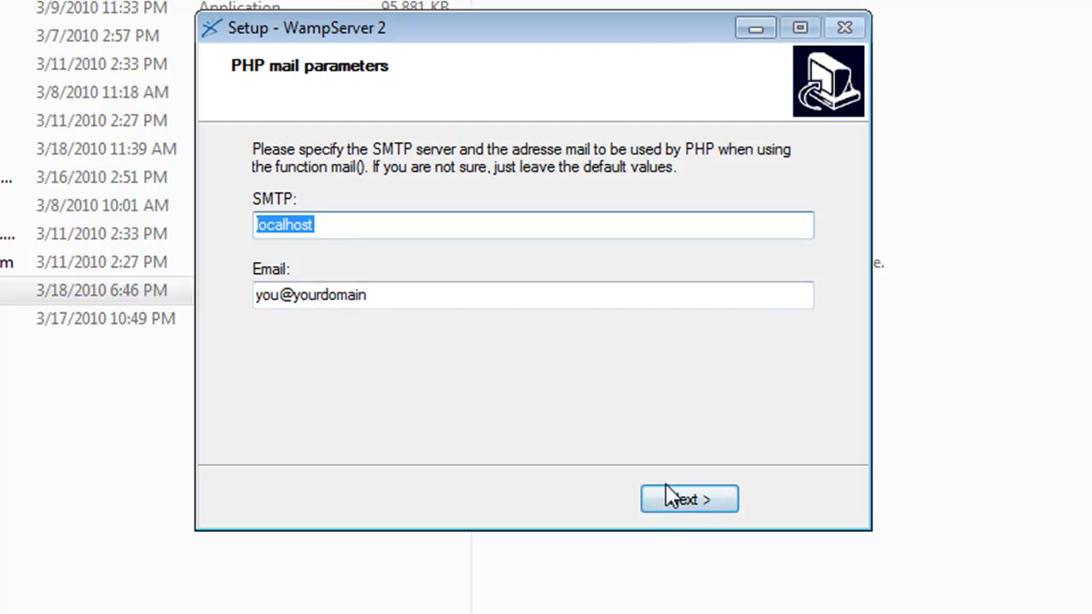
click(689, 499)
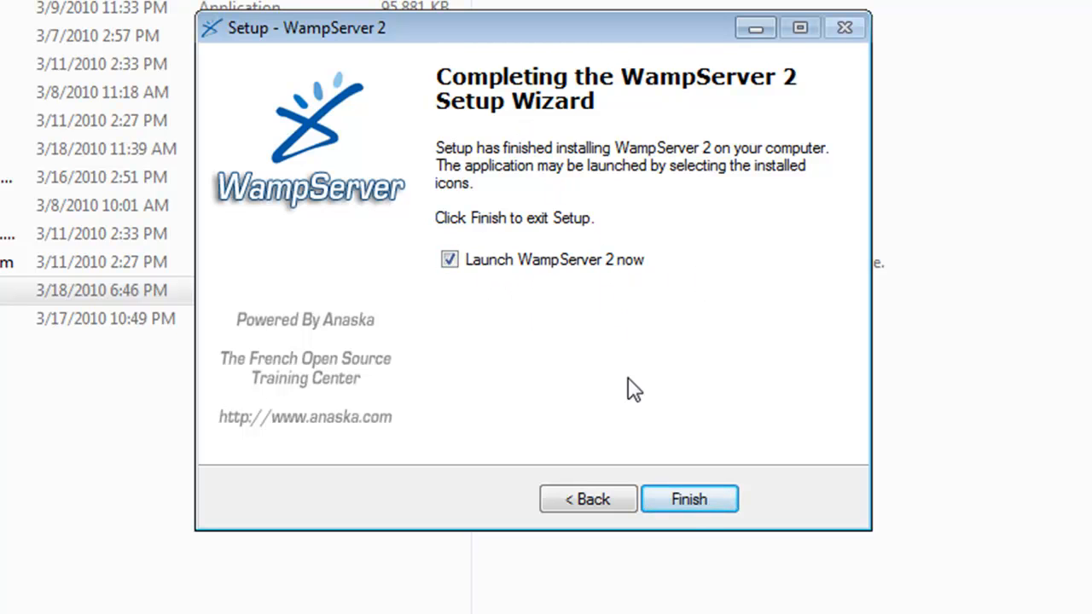
click(689, 499)
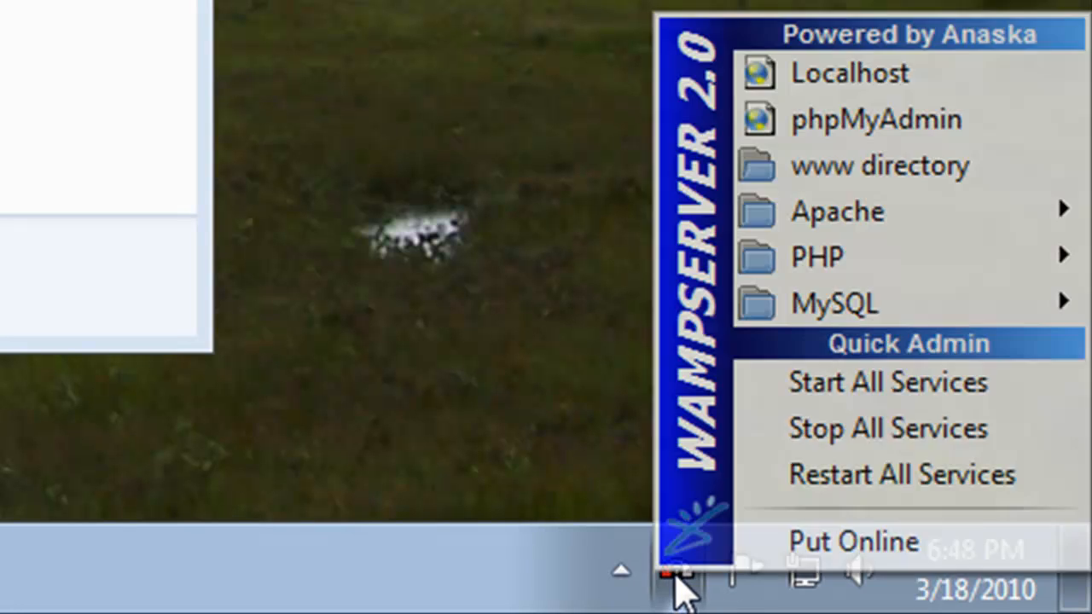
Start all WampServer services from the tray menu.
click(822, 388)
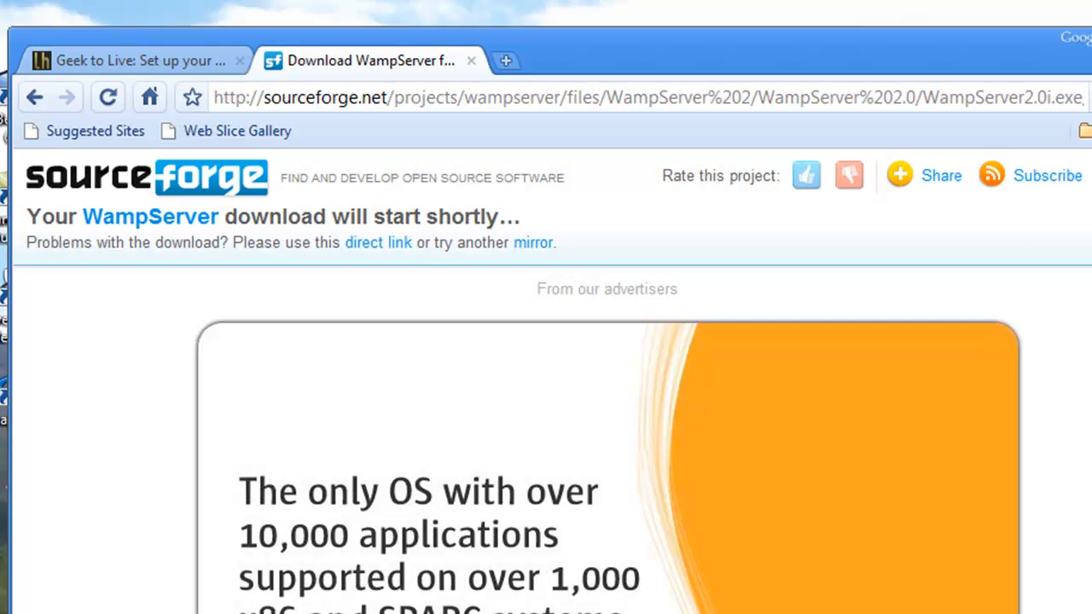
click(506, 61)
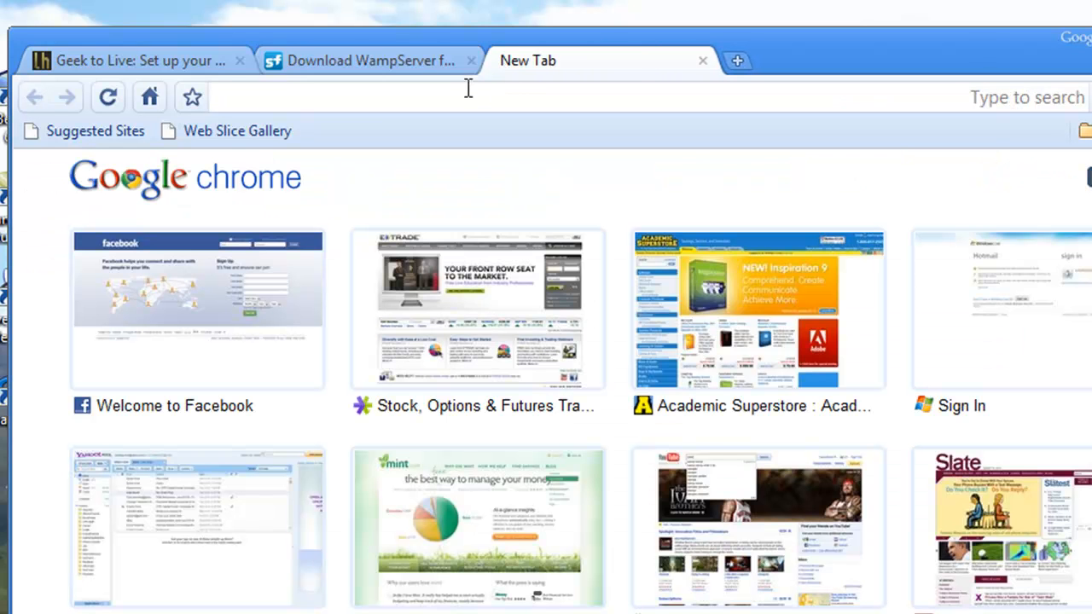
text(ht)
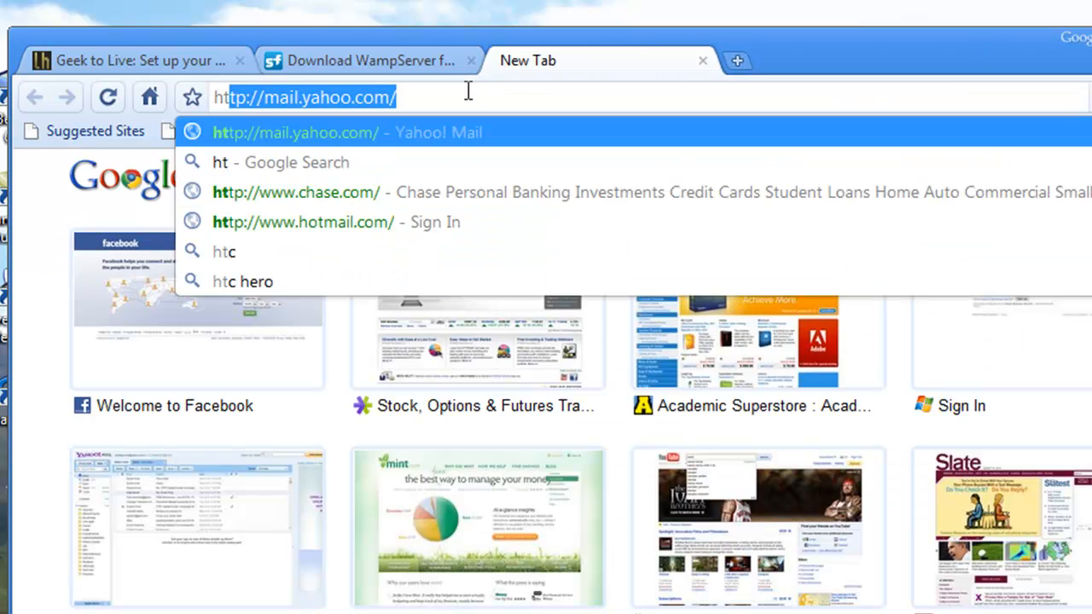
text(p)
key(BackSpace)
text(tp:)
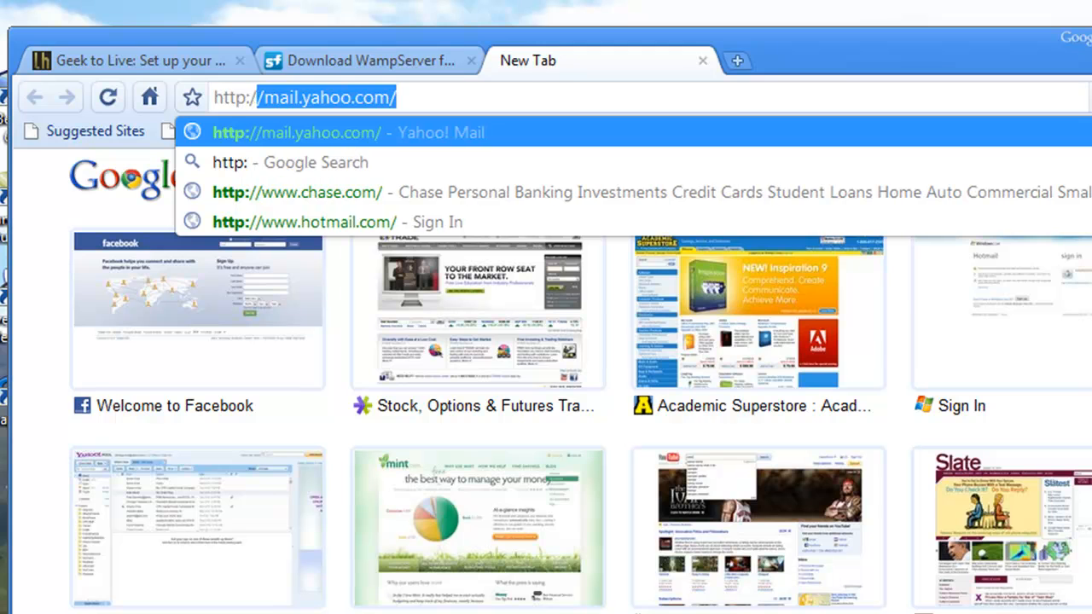
text(//localhos)
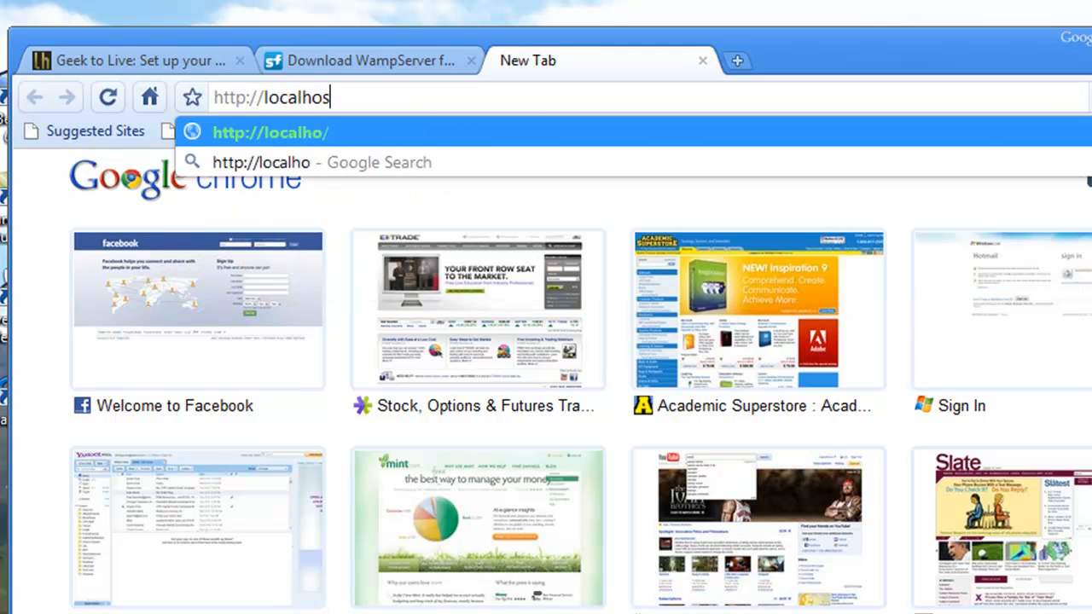
text(t)
key(Return)
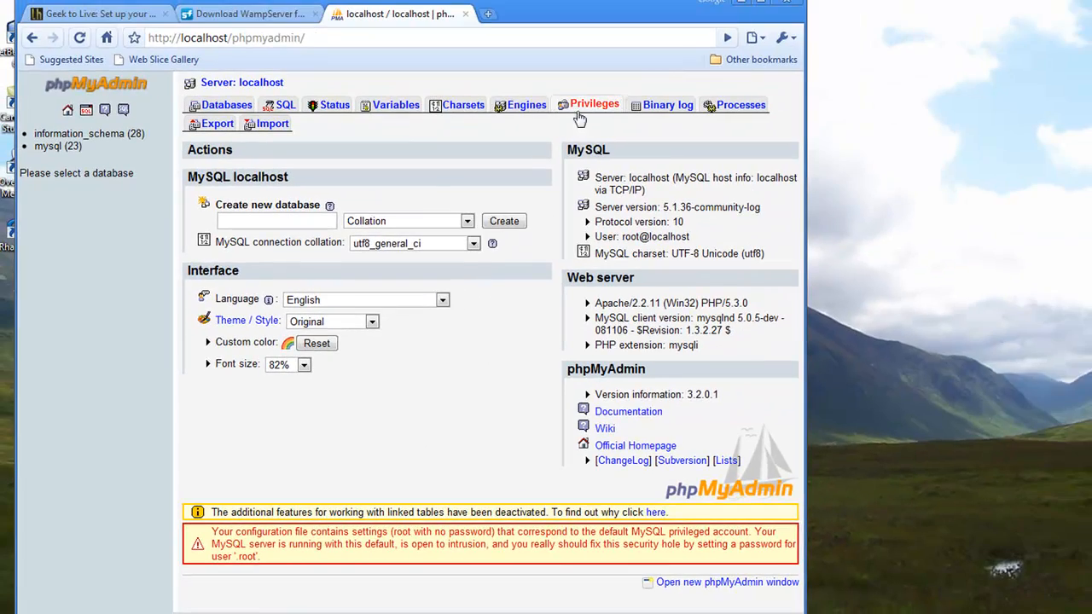
click(587, 110)
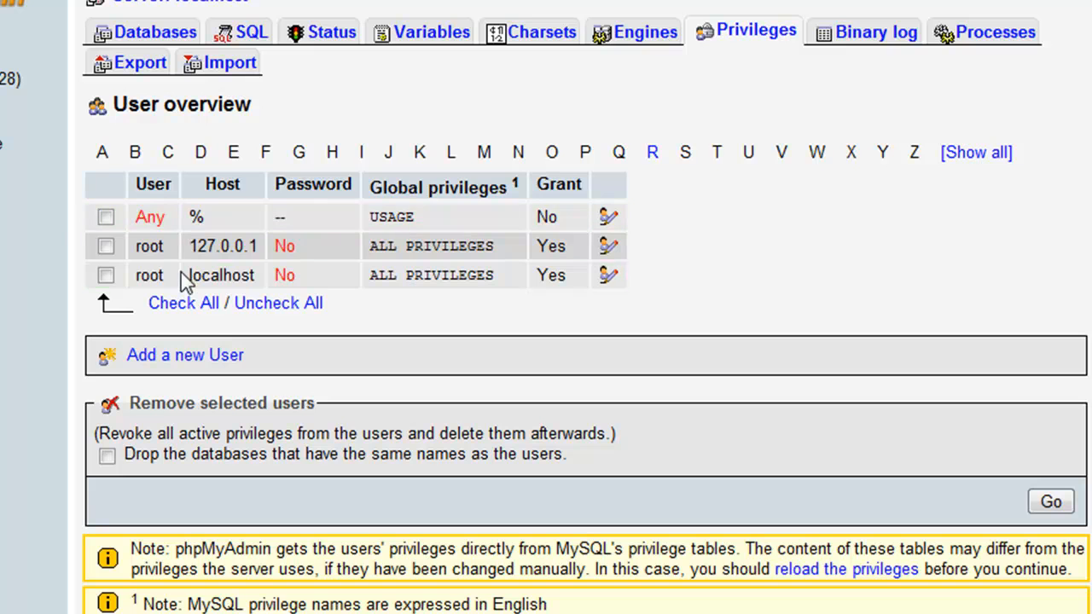
click(105, 246)
click(105, 217)
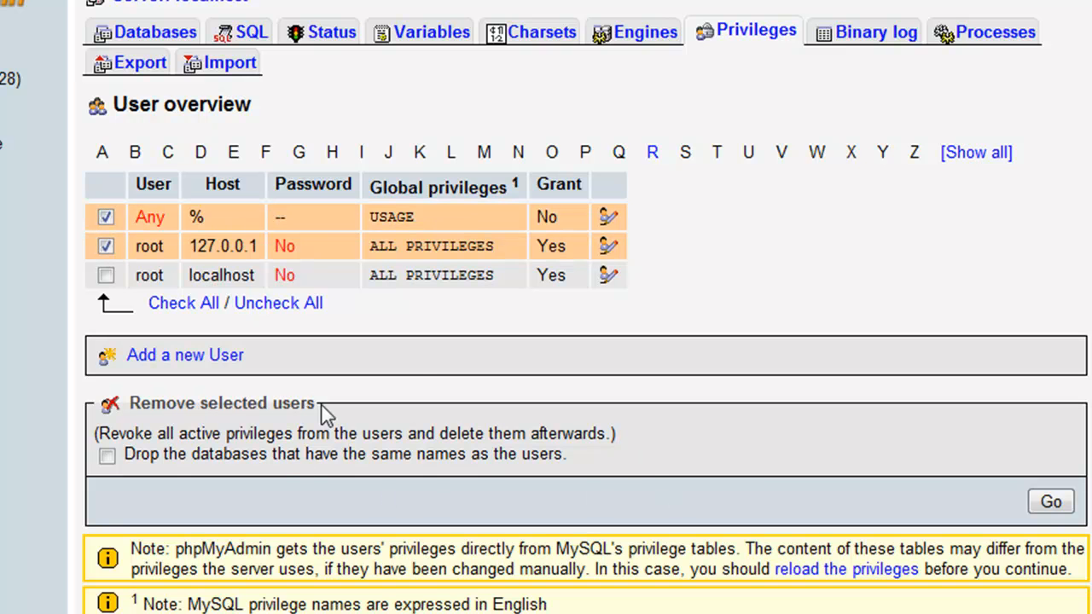
click(1050, 502)
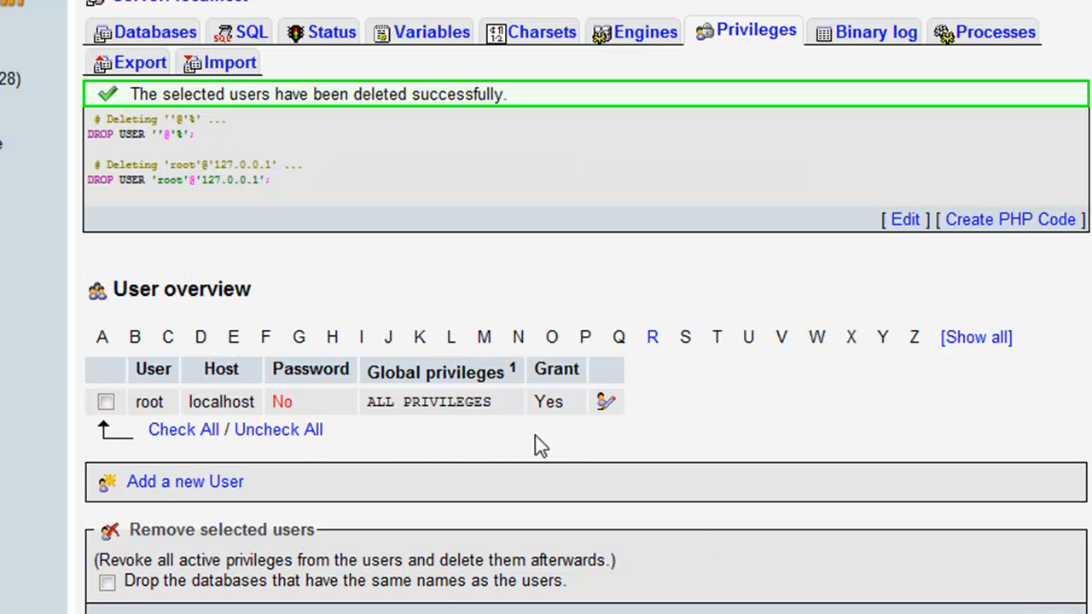
Edit root@localhost, set and confirm a new password, and apply it.
click(605, 407)
click(606, 403)
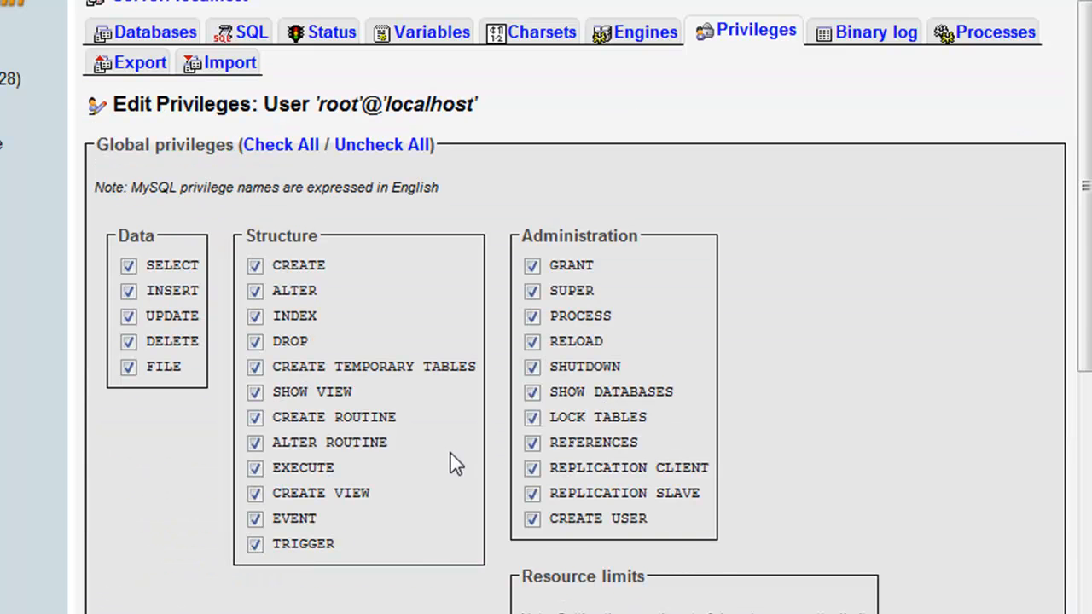
scroll(443, 455, down, 8)
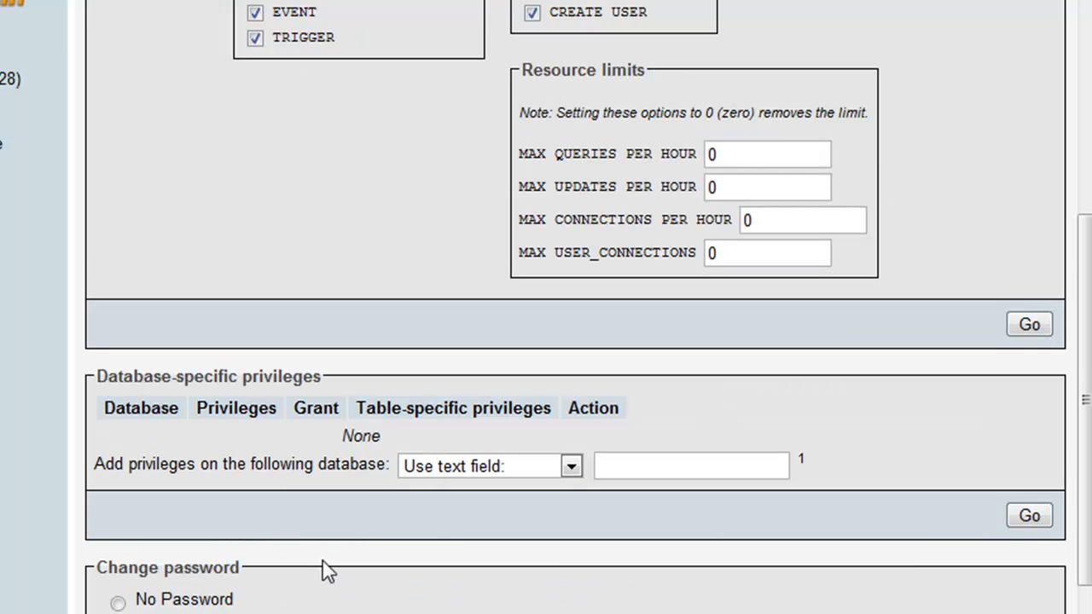
scroll(323, 560, down, 3)
click(171, 546)
click(322, 380)
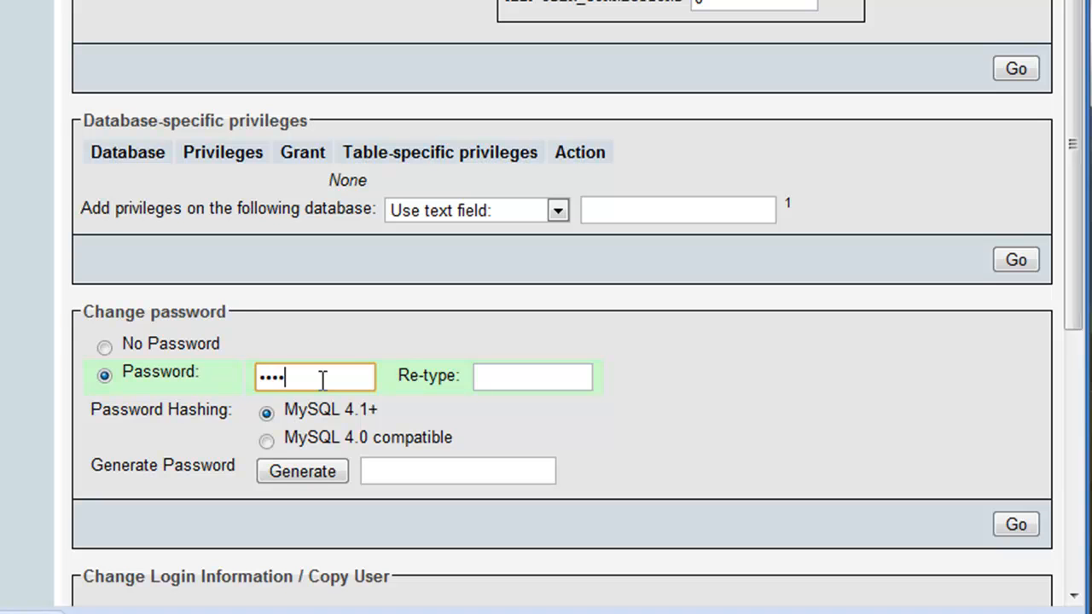
click(520, 375)
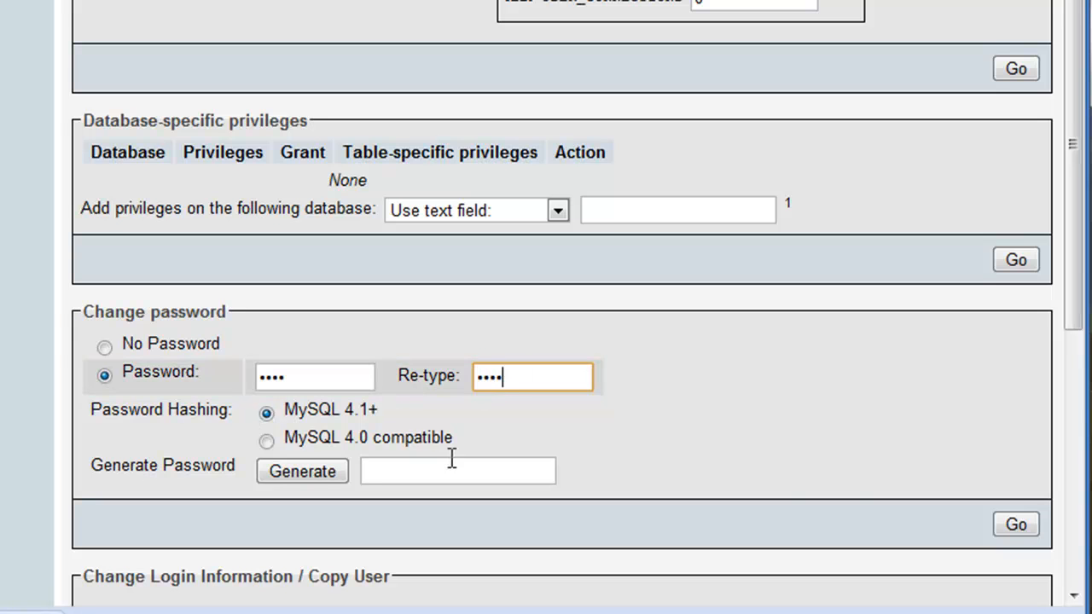
click(1016, 525)
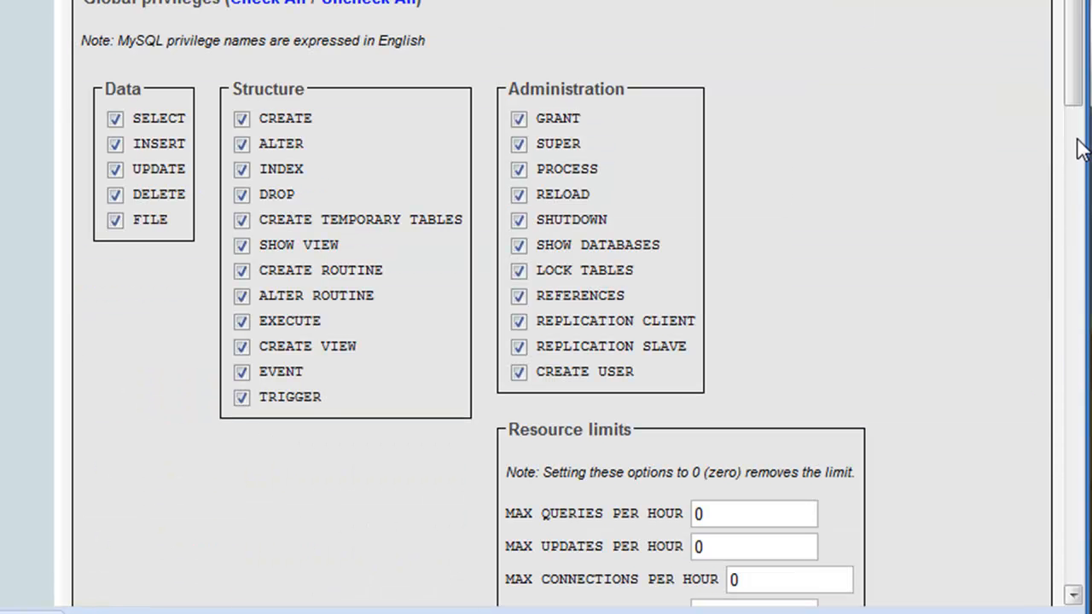
drag(1073, 89, 1066, 589)
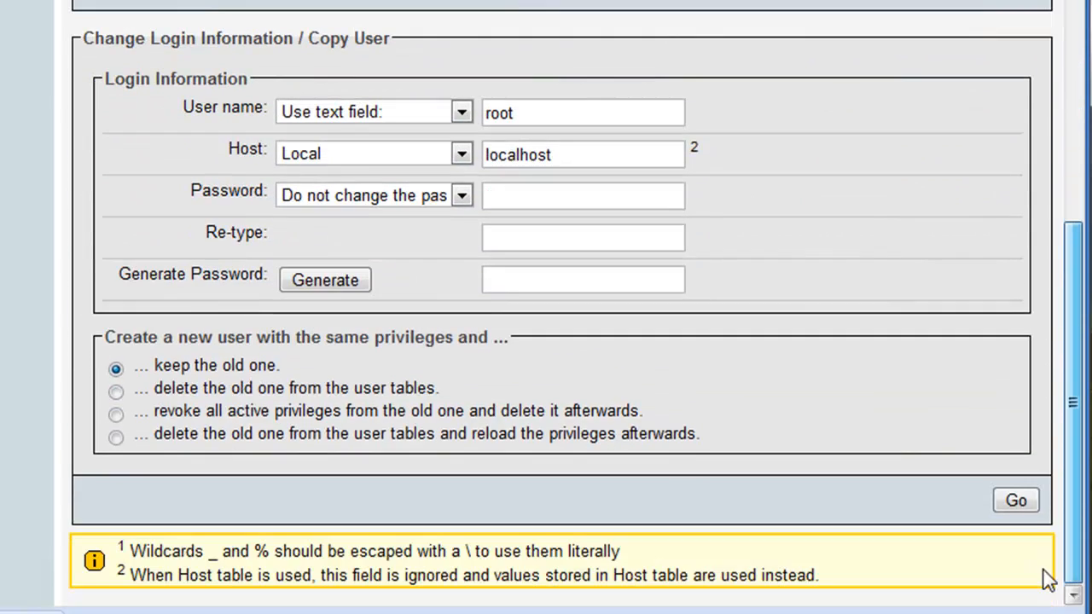
drag(1073, 401, 1073, 52)
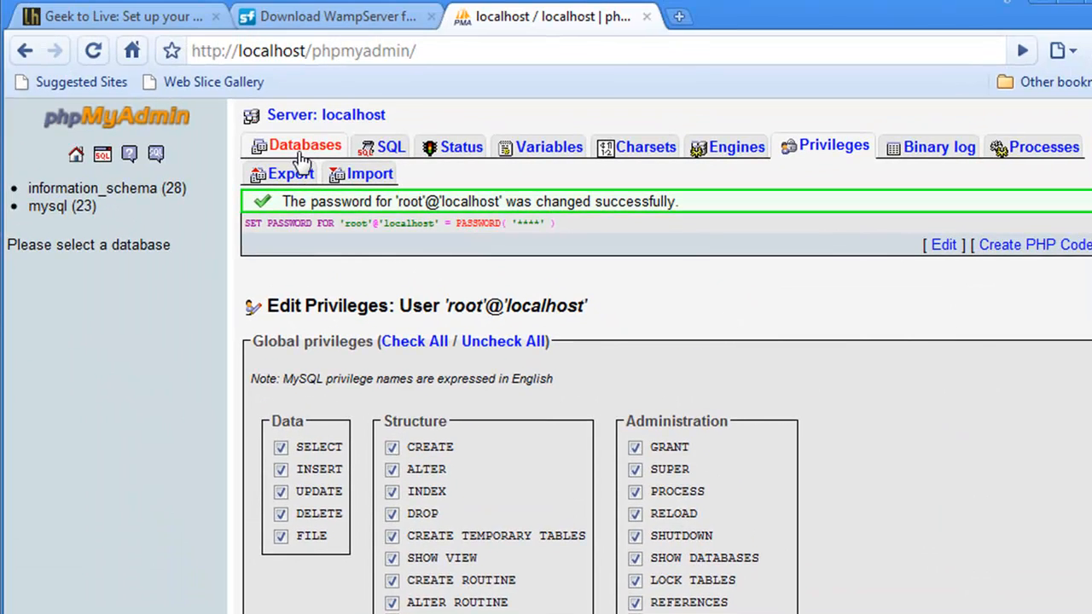
Return to the Databases view showing the #1045 access-denied error, then minimise the browser.
click(300, 152)
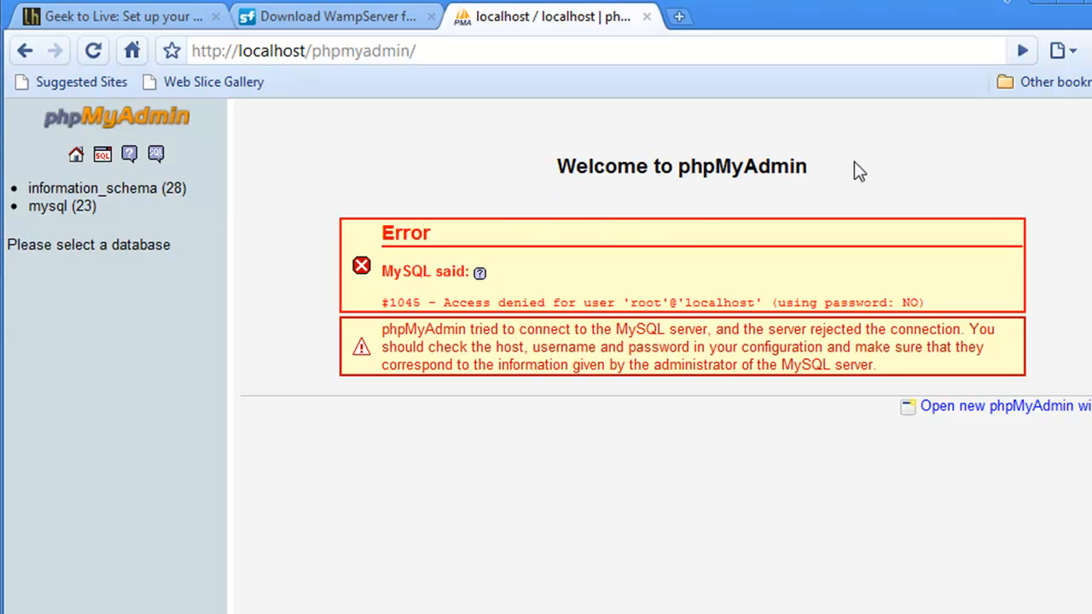
click(1047, 7)
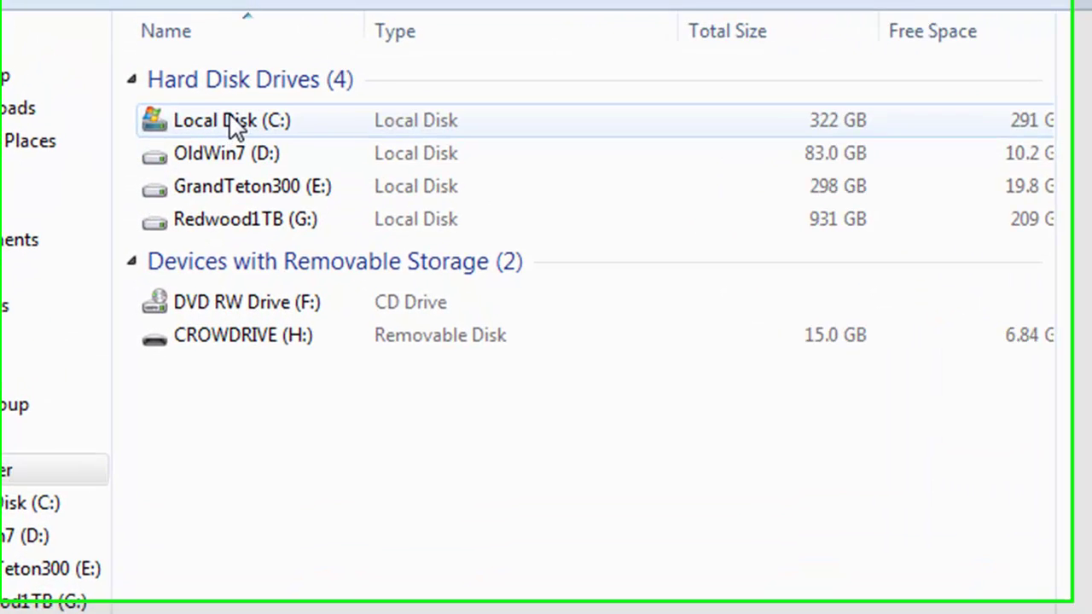
Browse to C:\wamp\apps\phpmyadmin3.2.0.1 in Windows Explorer.
double_click(231, 119)
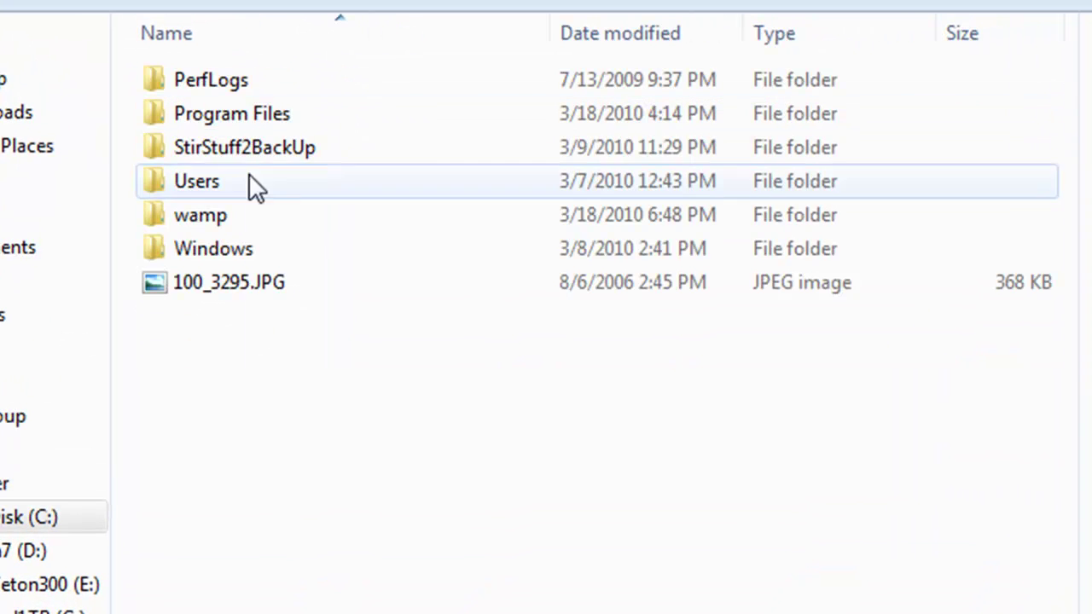
double_click(221, 215)
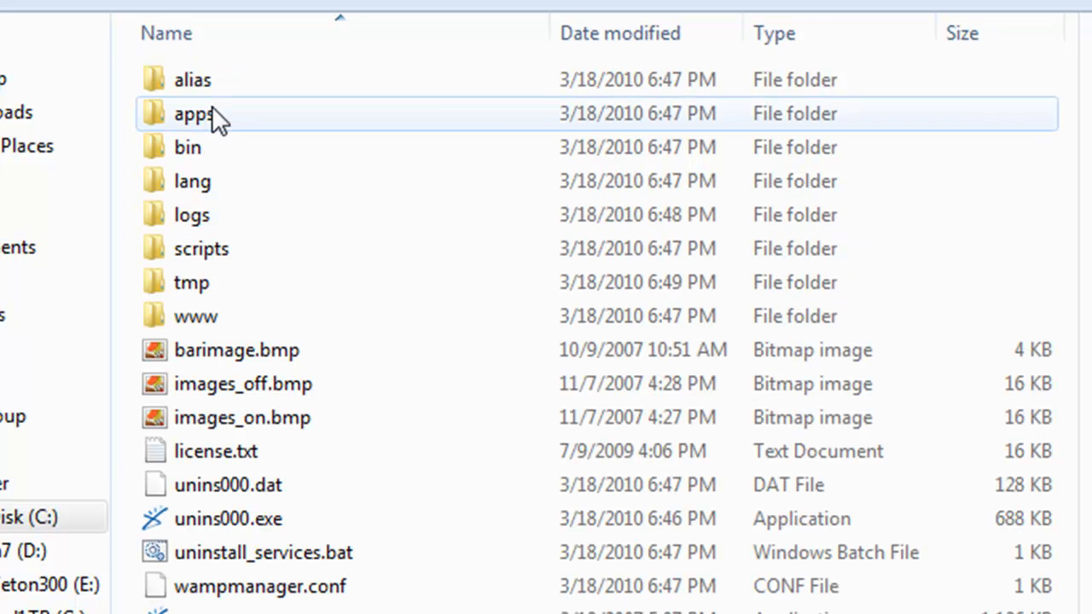
double_click(210, 111)
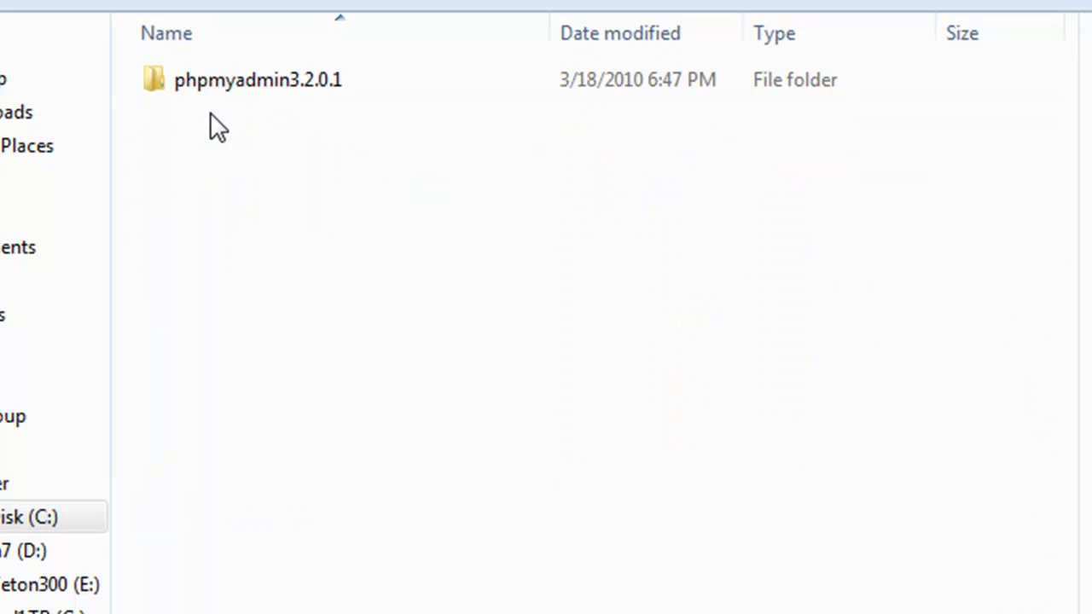
double_click(223, 81)
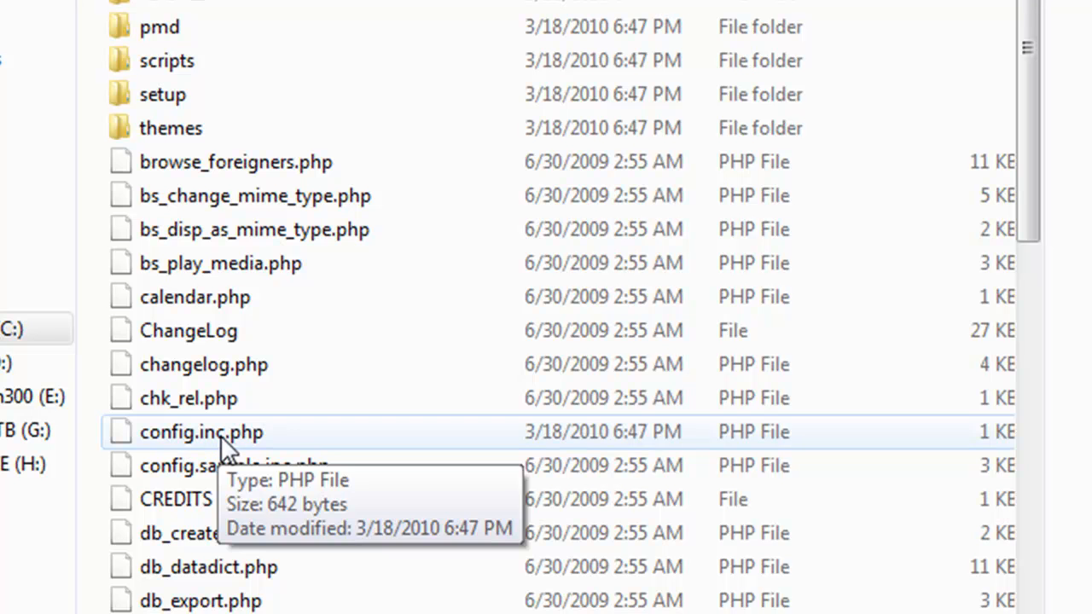
right_click(220, 435)
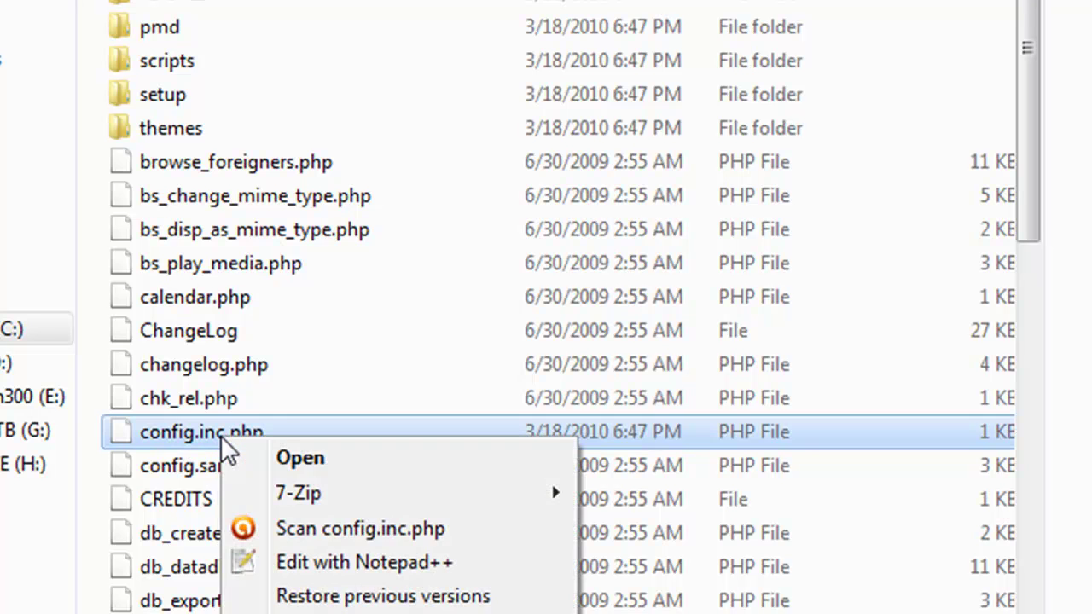
click(322, 563)
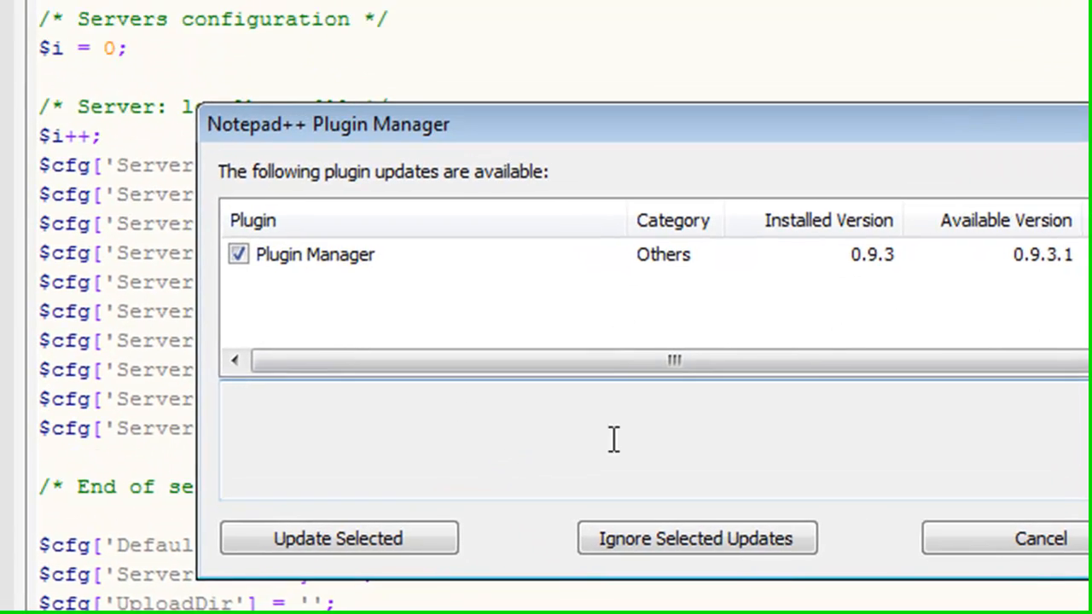
click(1040, 539)
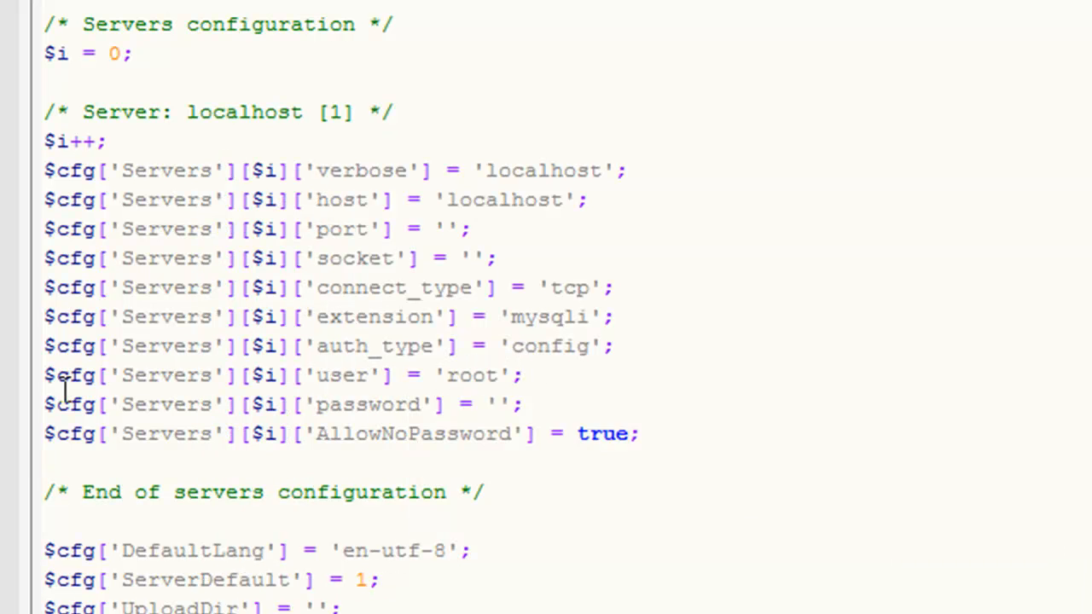
drag(46, 404, 461, 404)
click(497, 405)
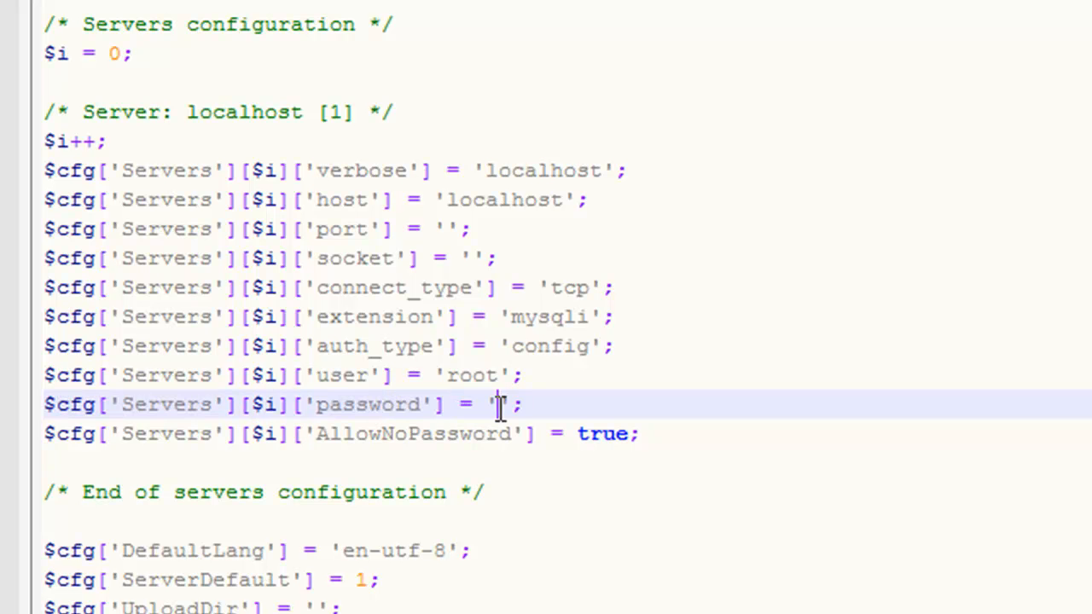
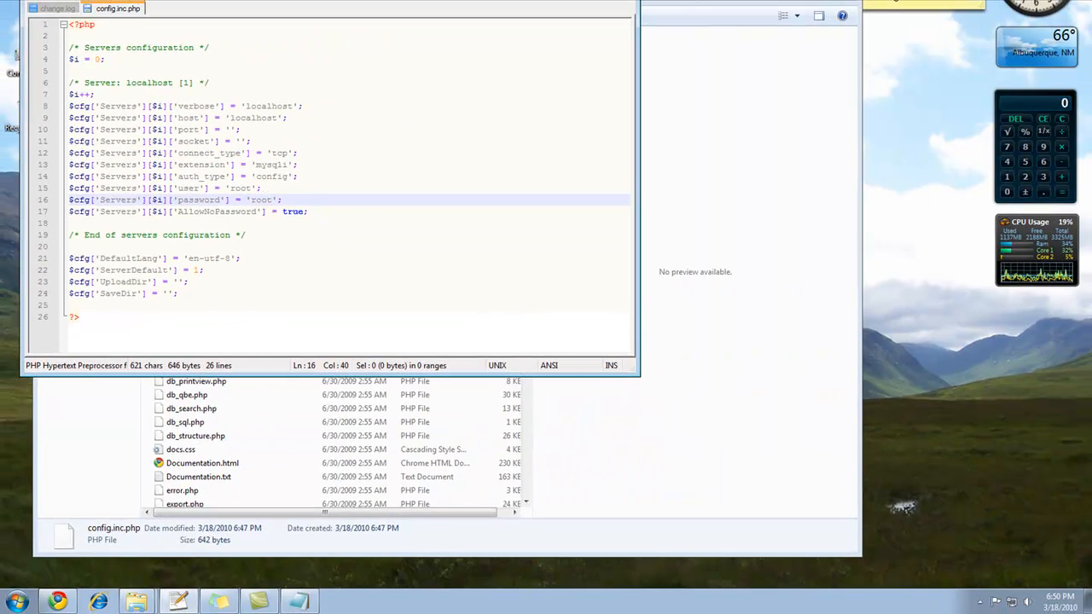
key(ctrl+s)
key(alt+F4)
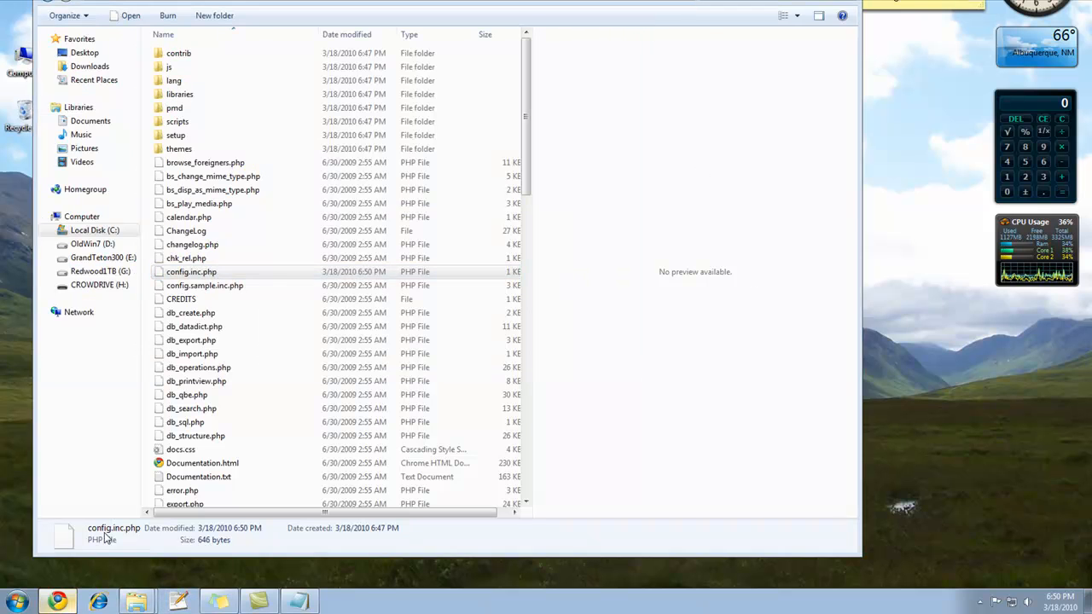
Reload phpMyAdmin in Chrome so it reconnects with the new password.
click(57, 601)
click(100, 72)
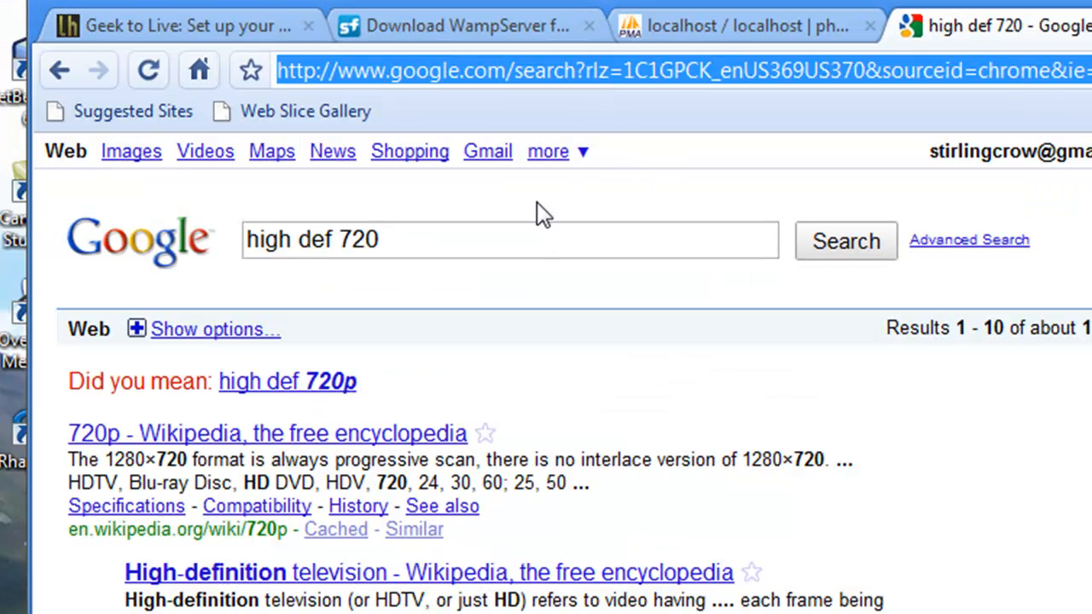
Search Google for mediawiki and reach the MediaWiki download page.
click(533, 239)
key(BackSpace)
key(BackSpace)
key(BackSpace)
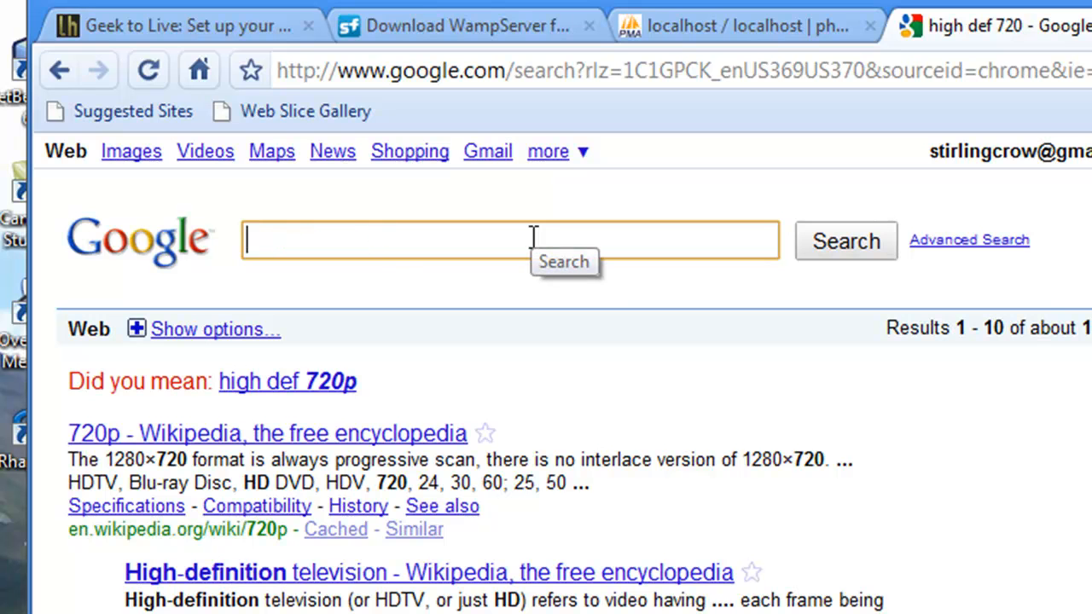
text(ediawiki)
key(Return)
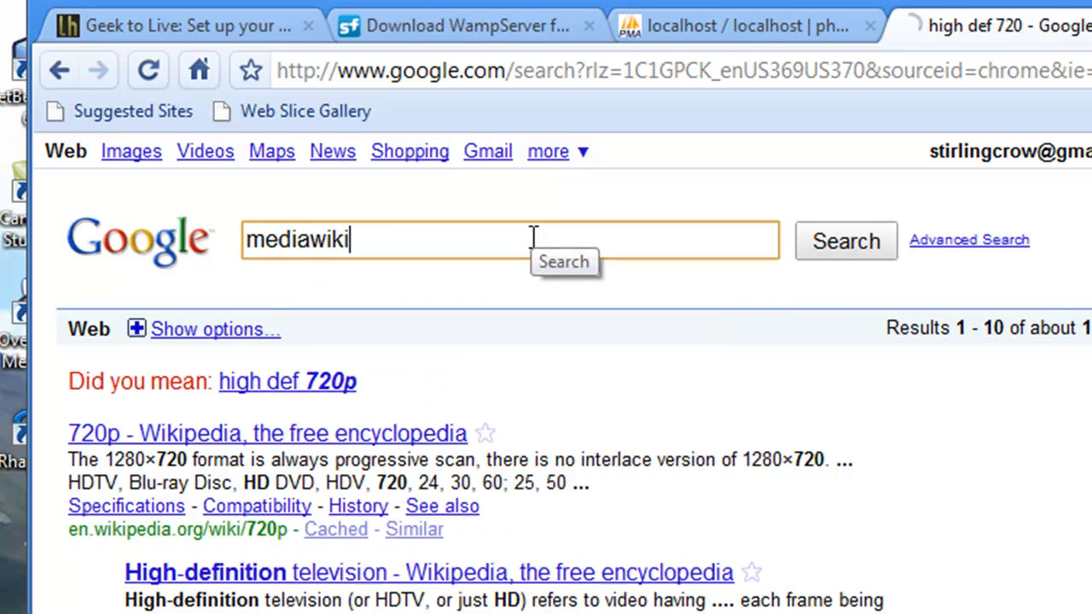
click(110, 388)
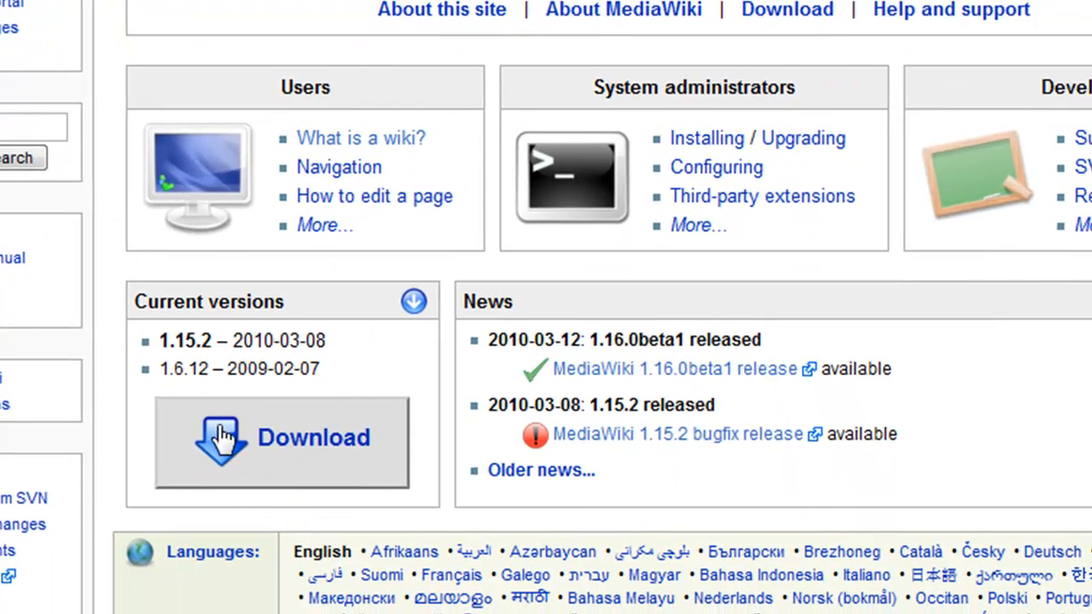
click(300, 440)
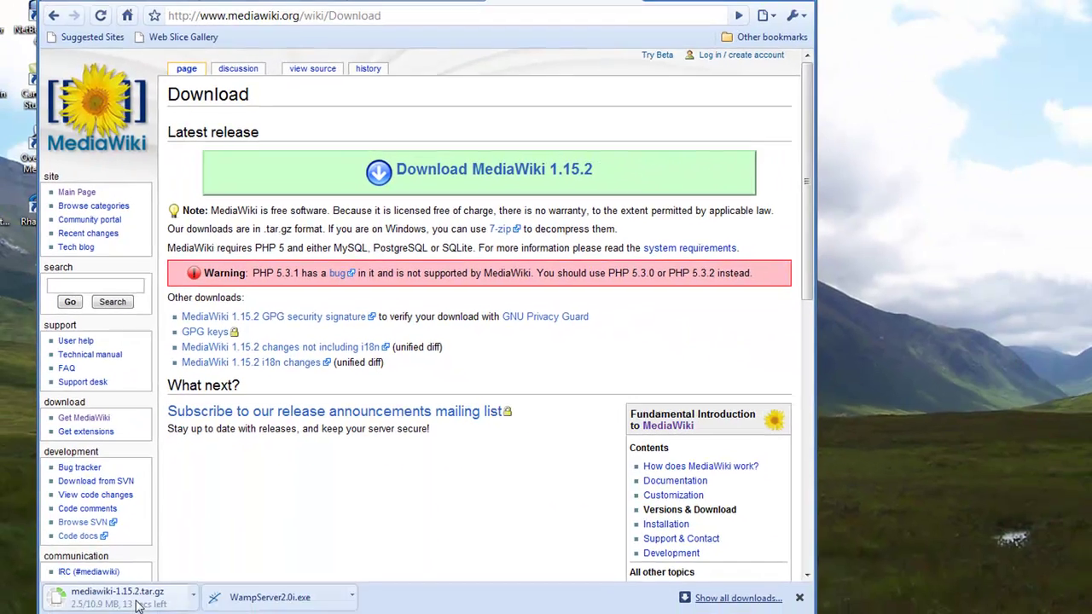
Reveal the downloaded mediawiki-1.15.2.tar.gz in its Downloads folder.
right_click(209, 588)
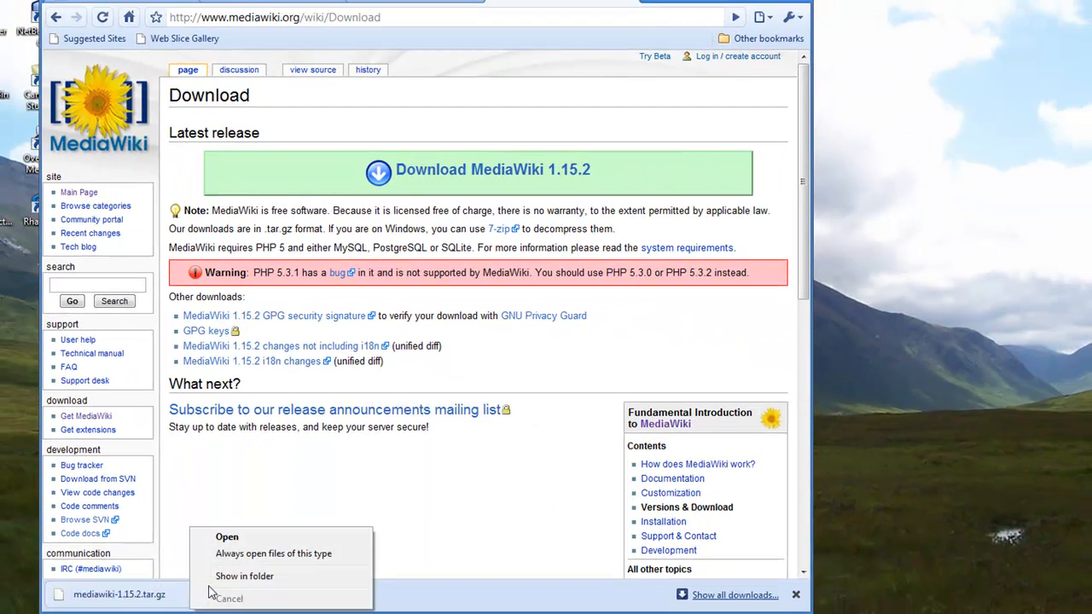
click(244, 577)
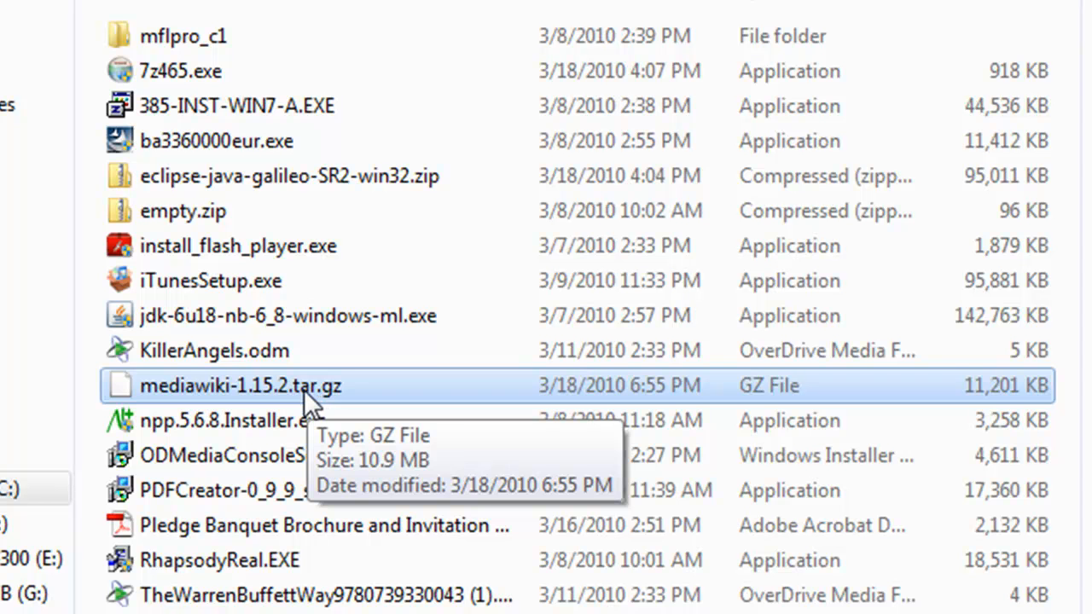
Extract mediawiki-1.15.2.tar.gz with 7-Zip into its own folder and enter it.
right_click(303, 389)
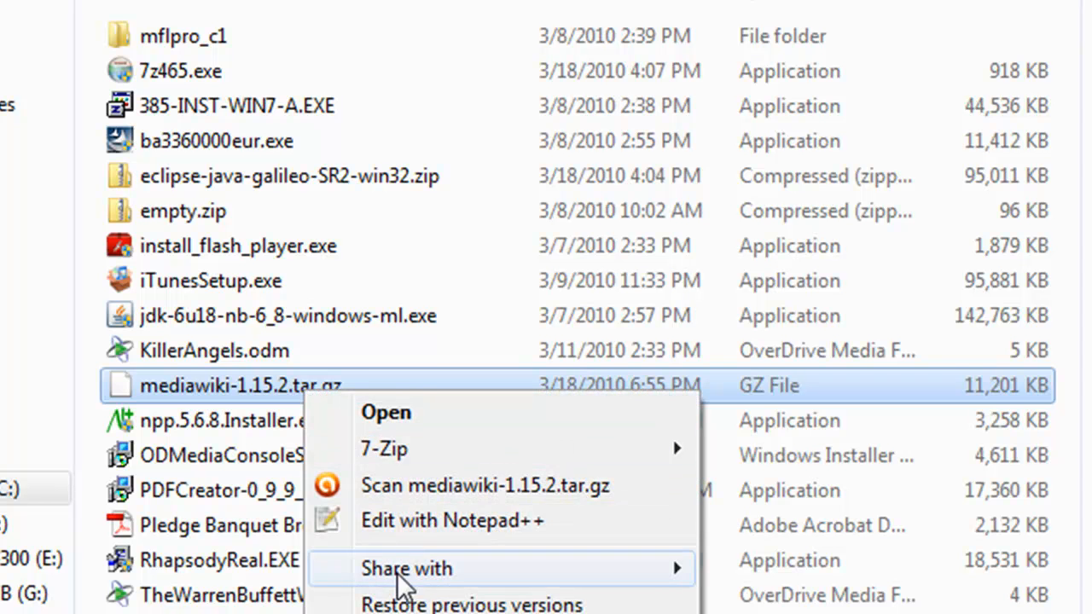
mouse_move(384, 449)
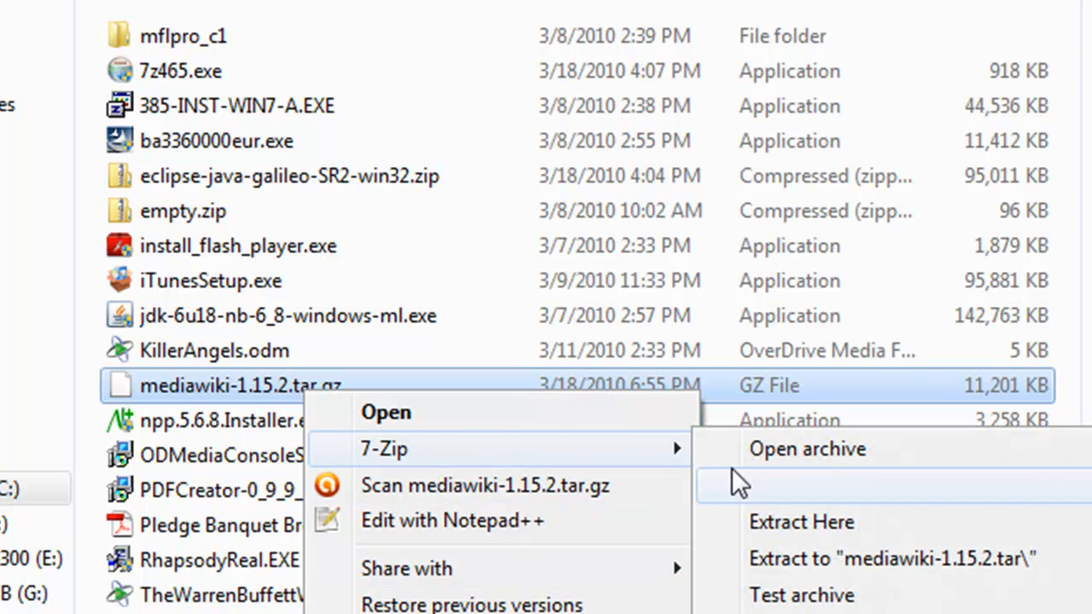
click(819, 559)
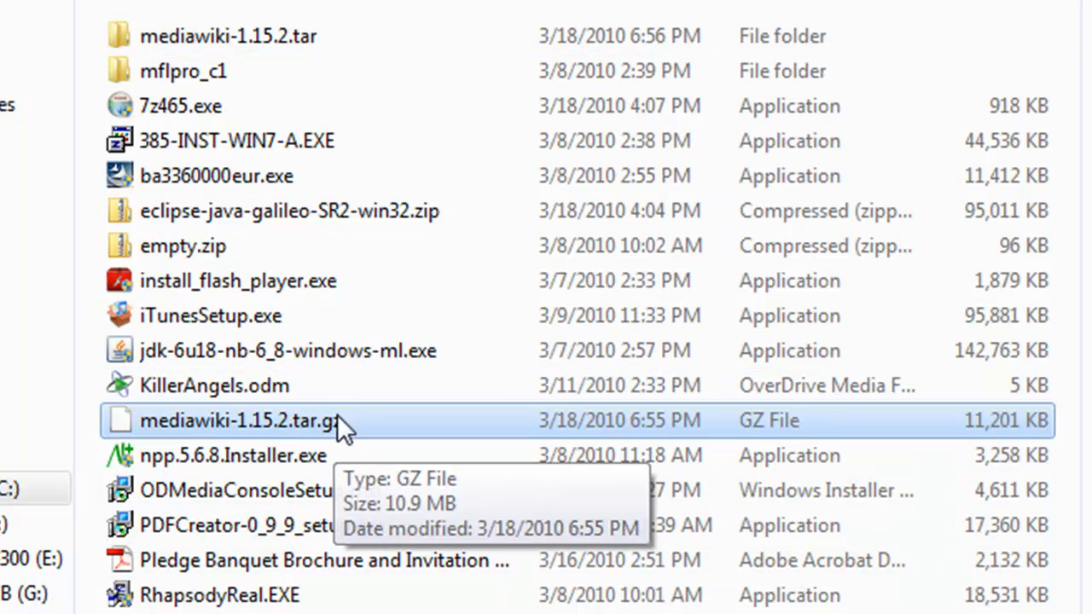
double_click(267, 36)
Extract the inner .tar into a mediawiki-1.15.2 folder and delete the leftover tar.
click(274, 43)
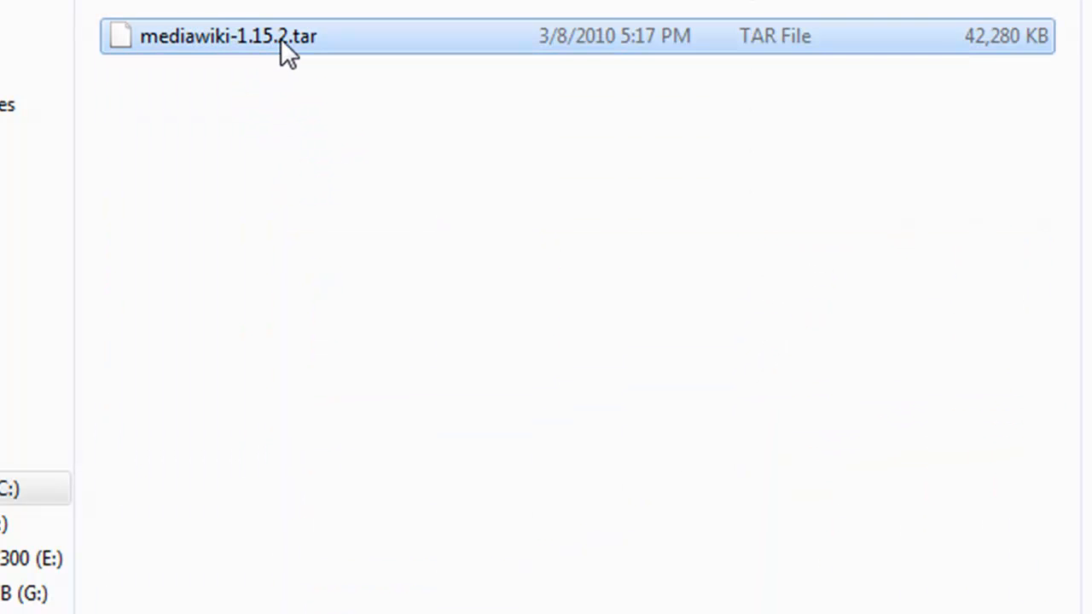
right_click(282, 39)
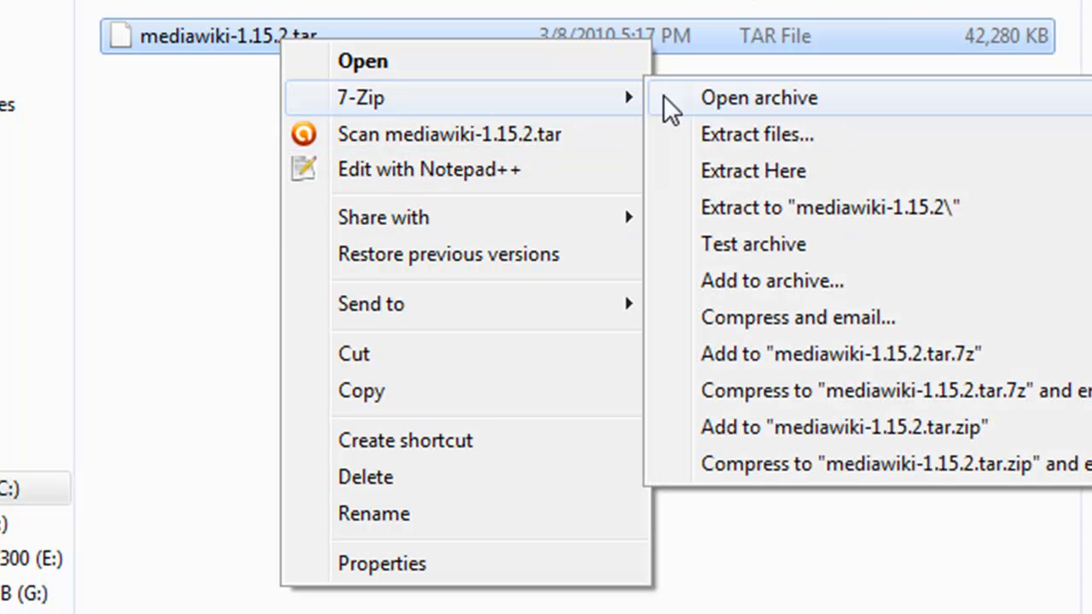
mouse_move(361, 97)
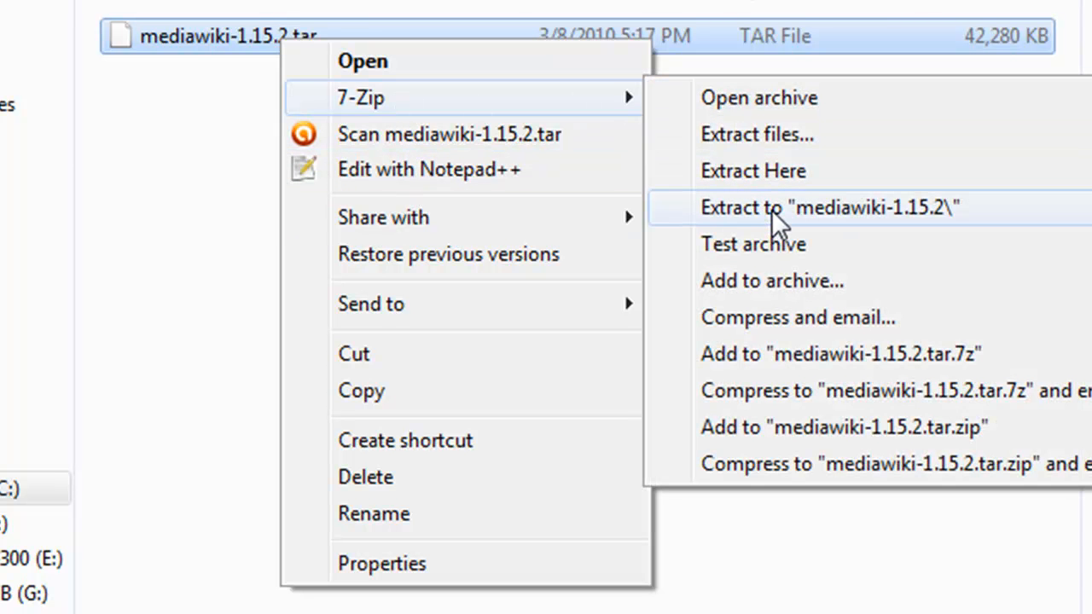
click(776, 213)
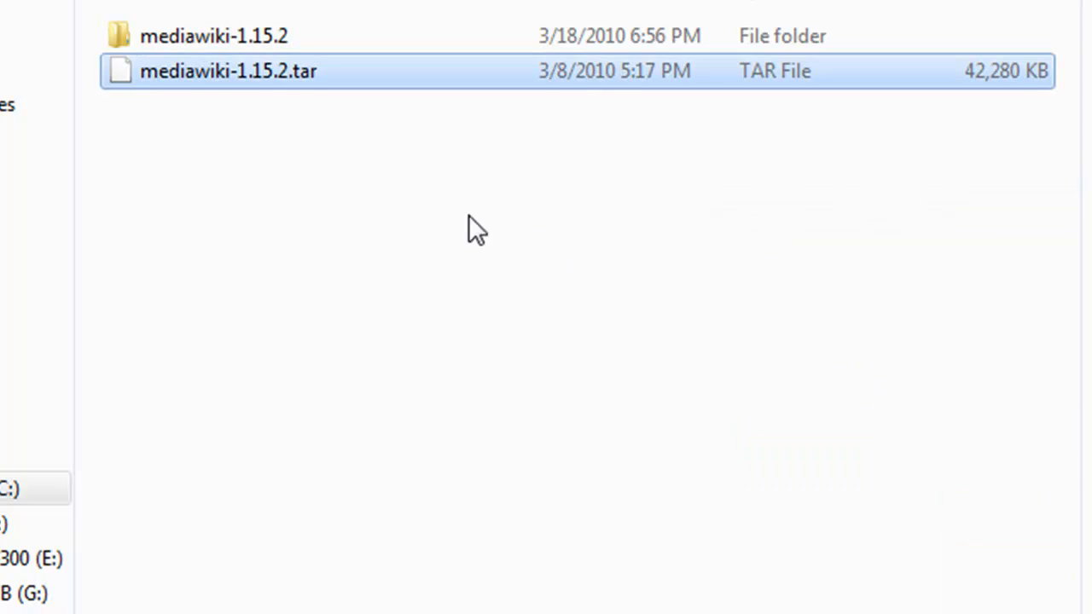
key(Delete)
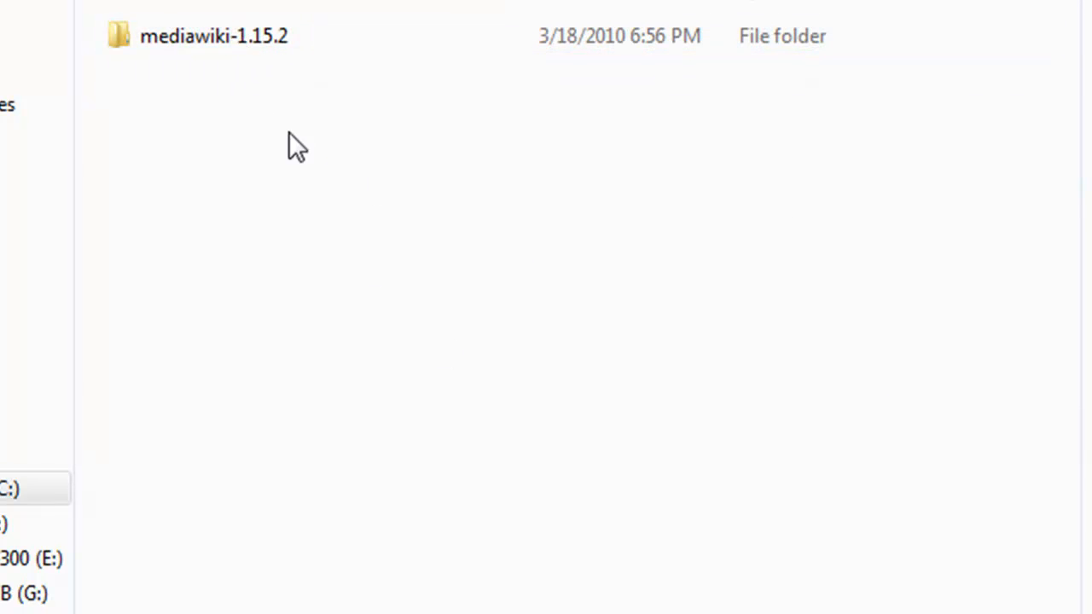
Check the extracted folder's contents, then rename mediawiki-1.15.2 to crowwiki.
double_click(240, 36)
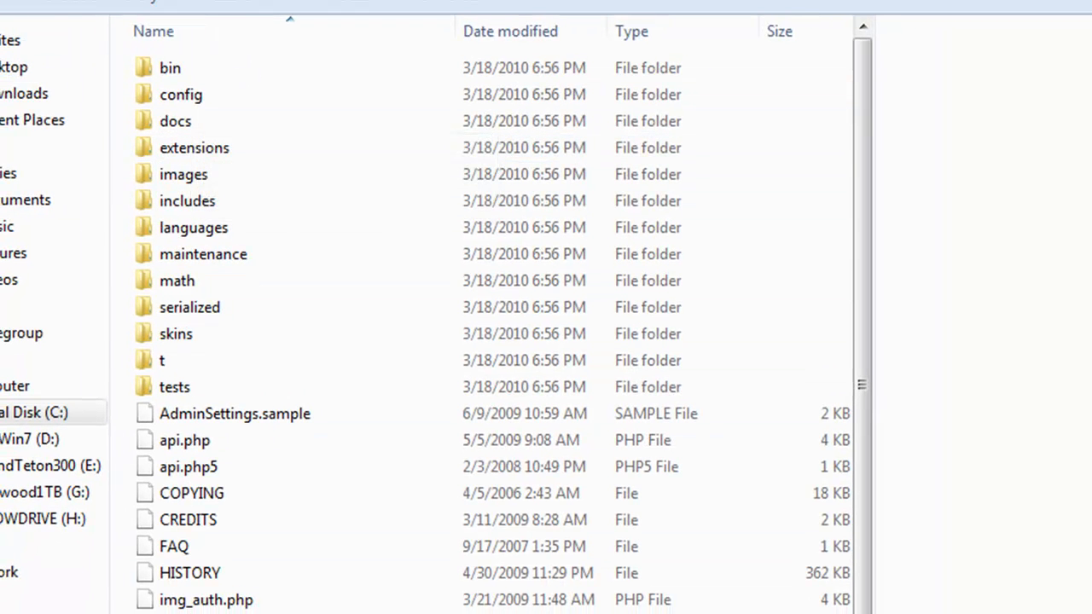
key(alt+Left)
click(194, 72)
click(248, 72)
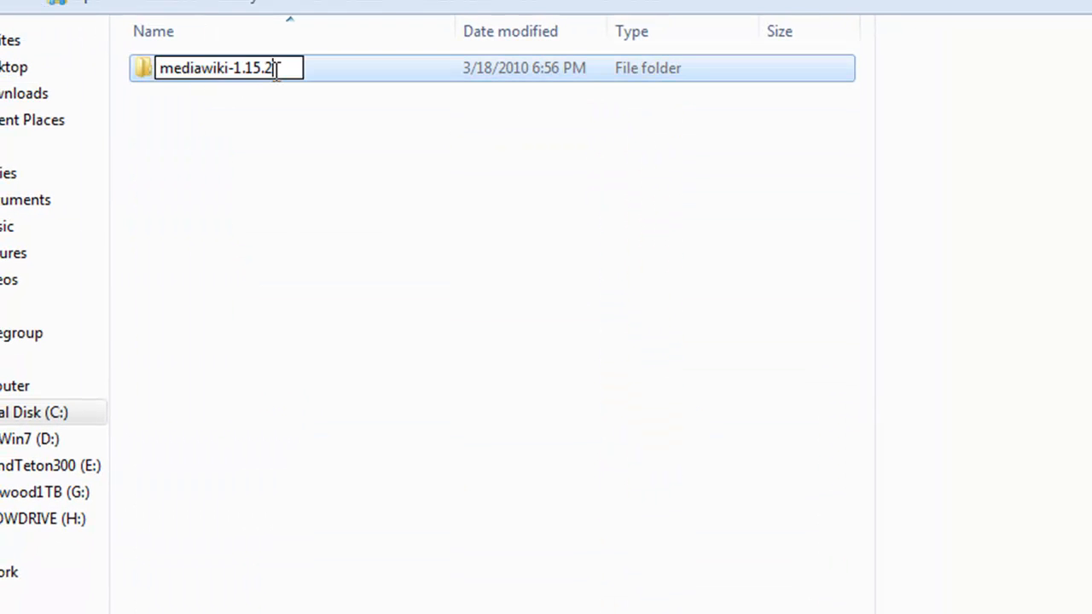
drag(275, 69, 128, 70)
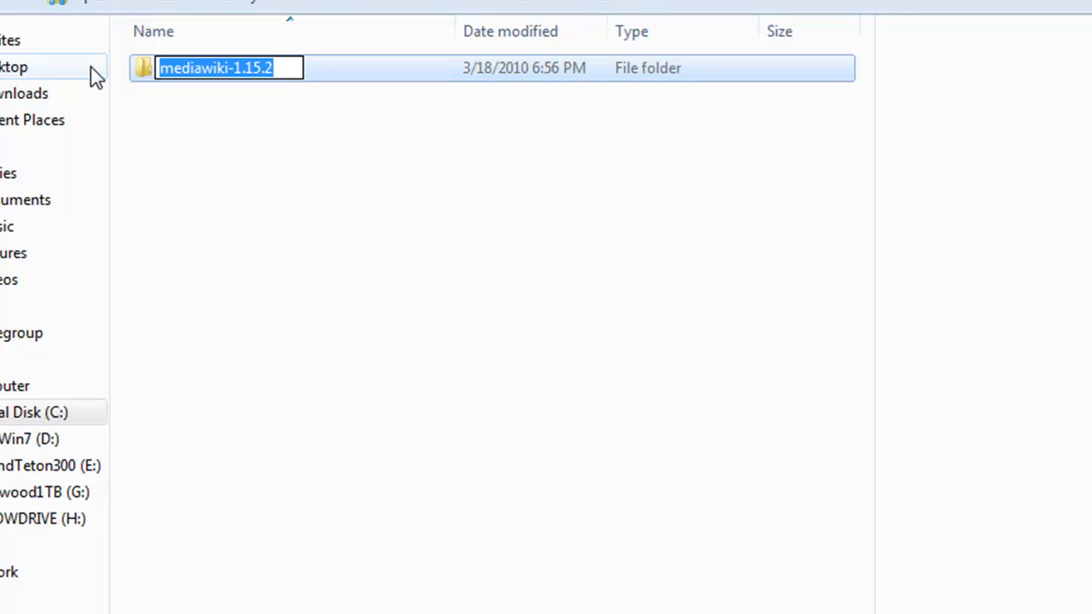
text(croww)
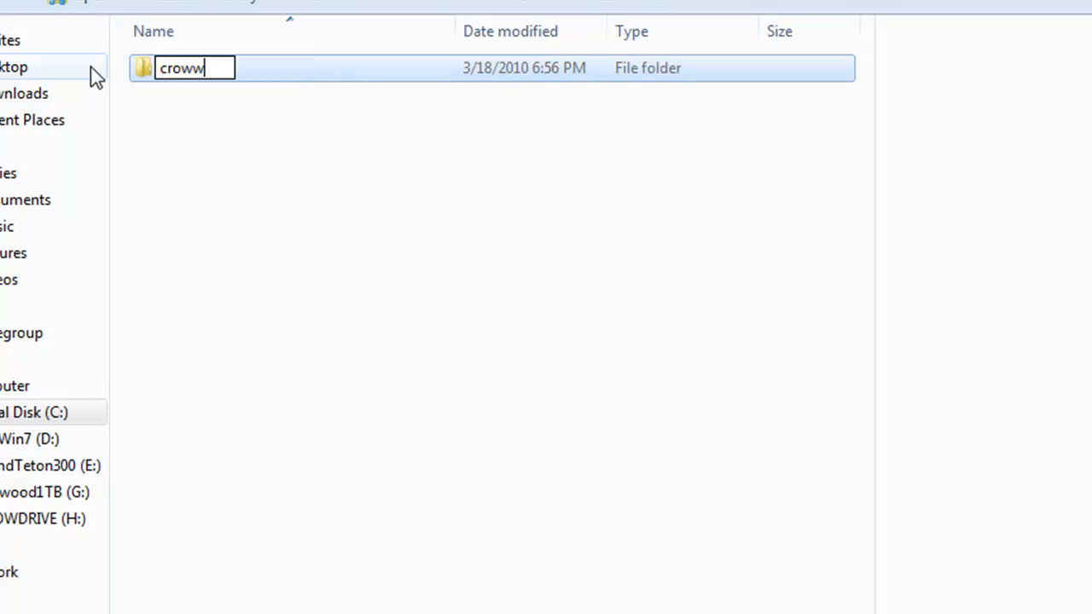
text(iki)
key(Return)
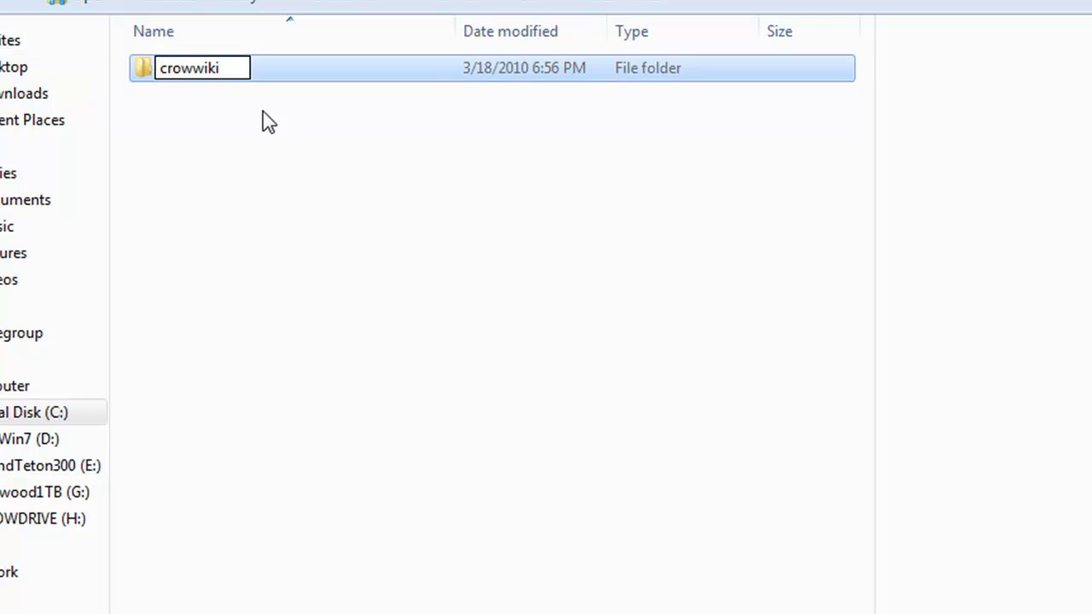
Cut the crowwiki folder so it can be moved elsewhere.
click(196, 79)
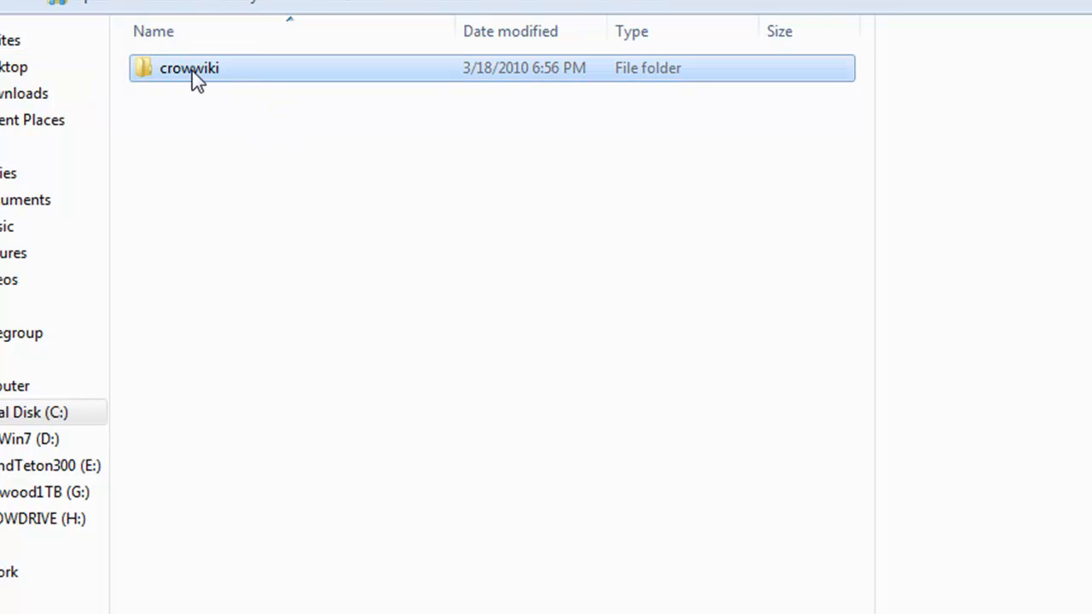
right_click(196, 79)
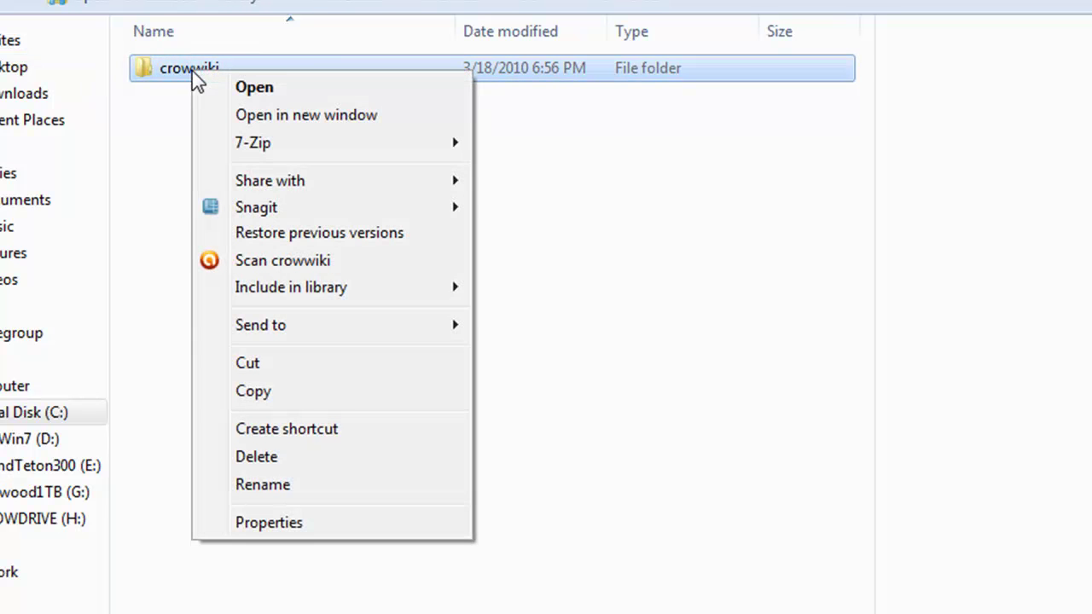
click(287, 364)
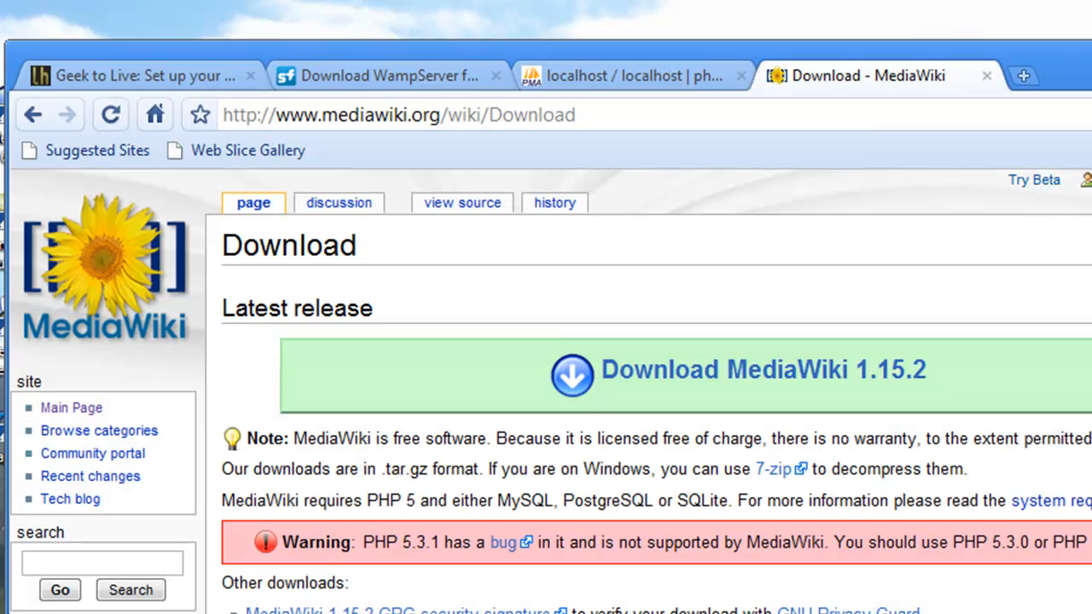
Navigate Computer > C: > wamp > www, paste crowwiki there and verify its contents.
drag(123, 59, 767, 56)
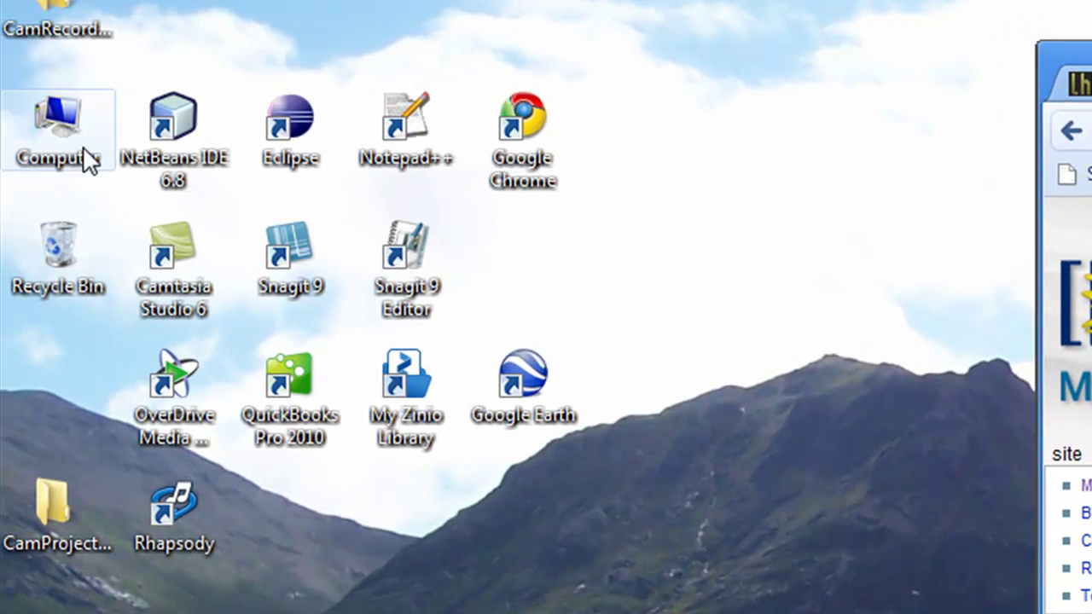
double_click(54, 120)
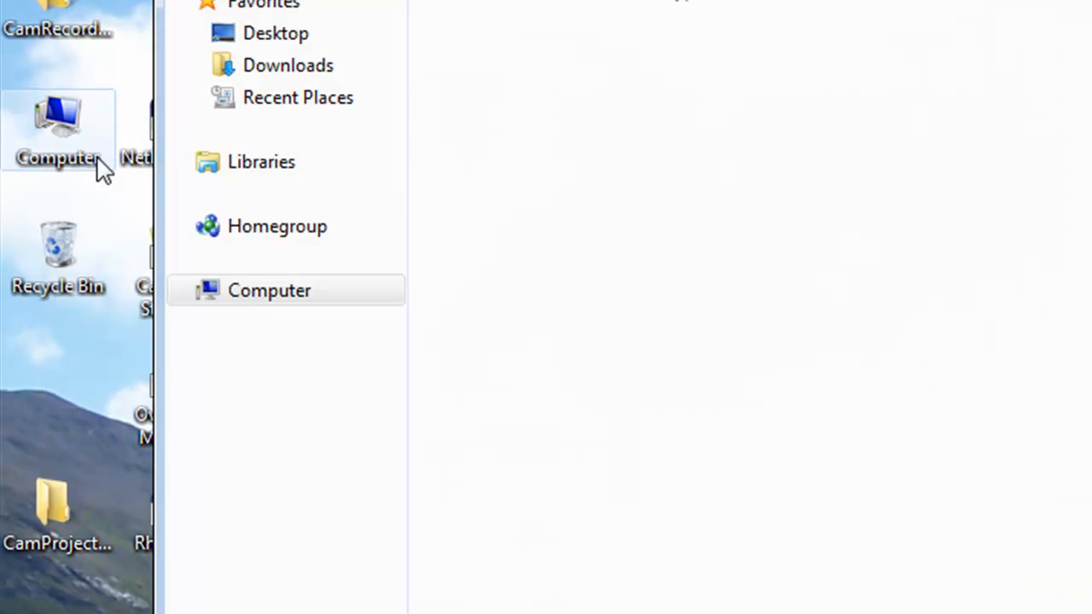
double_click(533, 80)
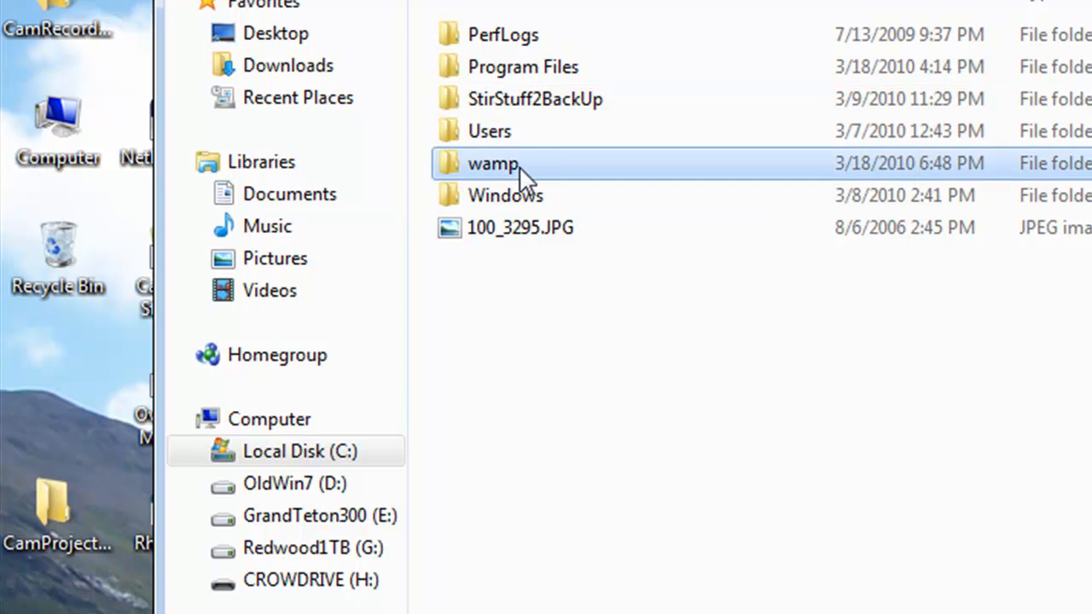
double_click(521, 171)
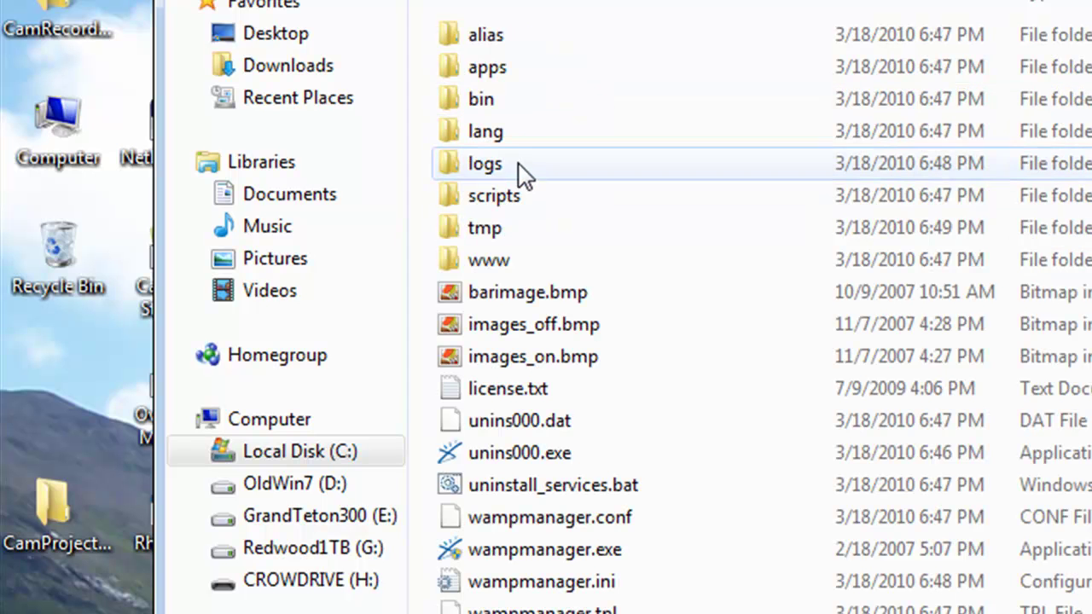
double_click(488, 260)
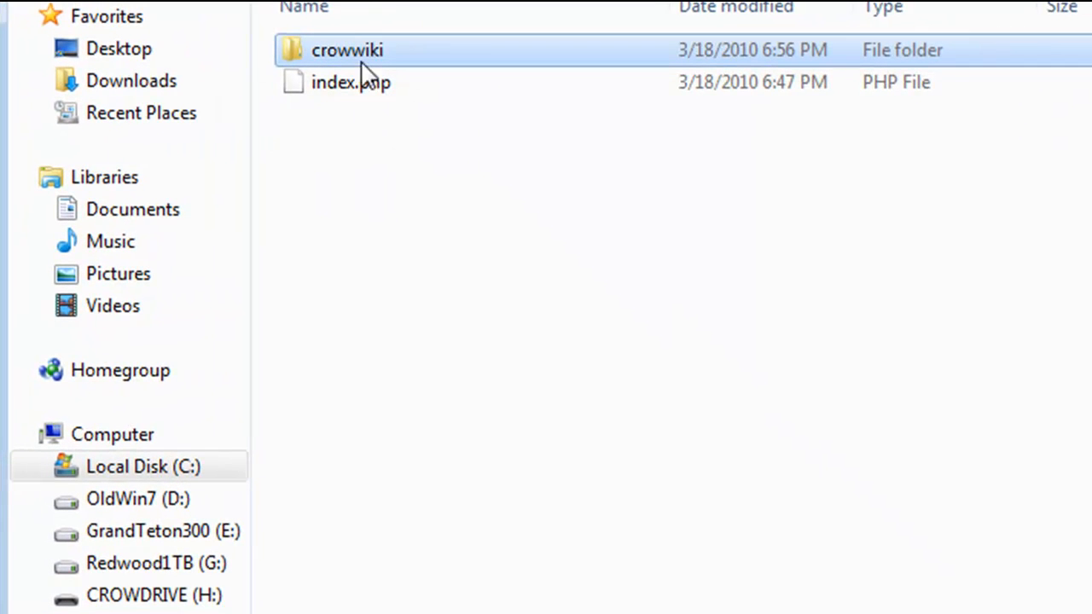
mouse_move(346, 50)
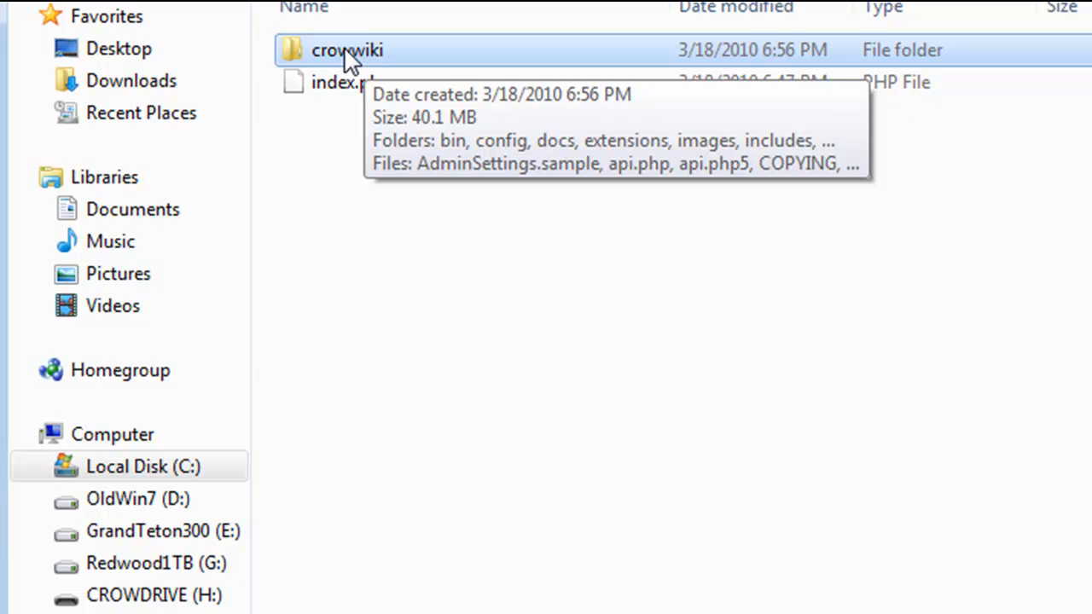
double_click(350, 50)
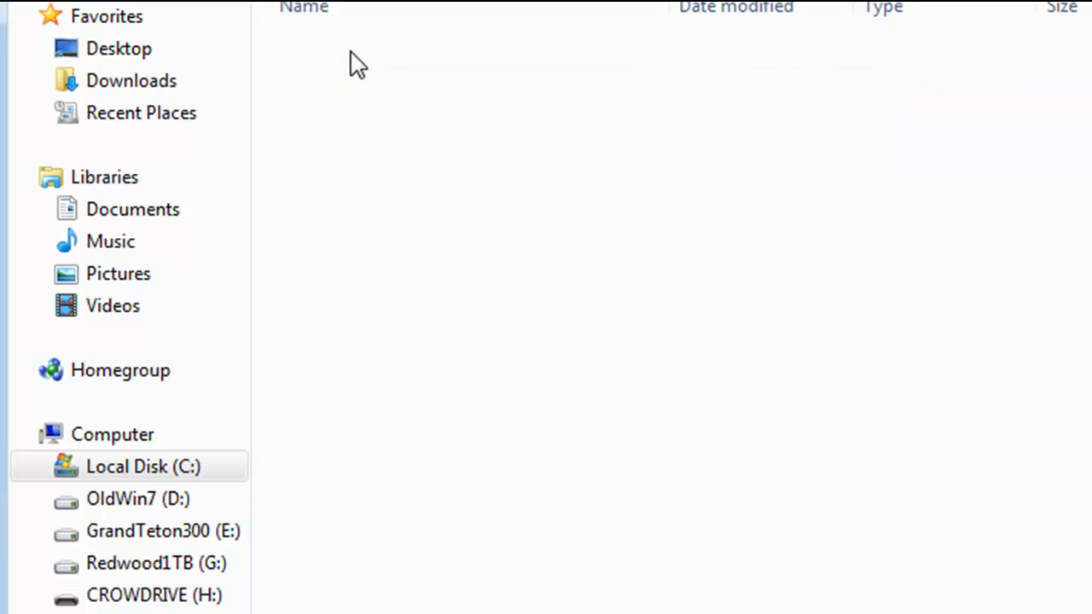
key(BackSpace)
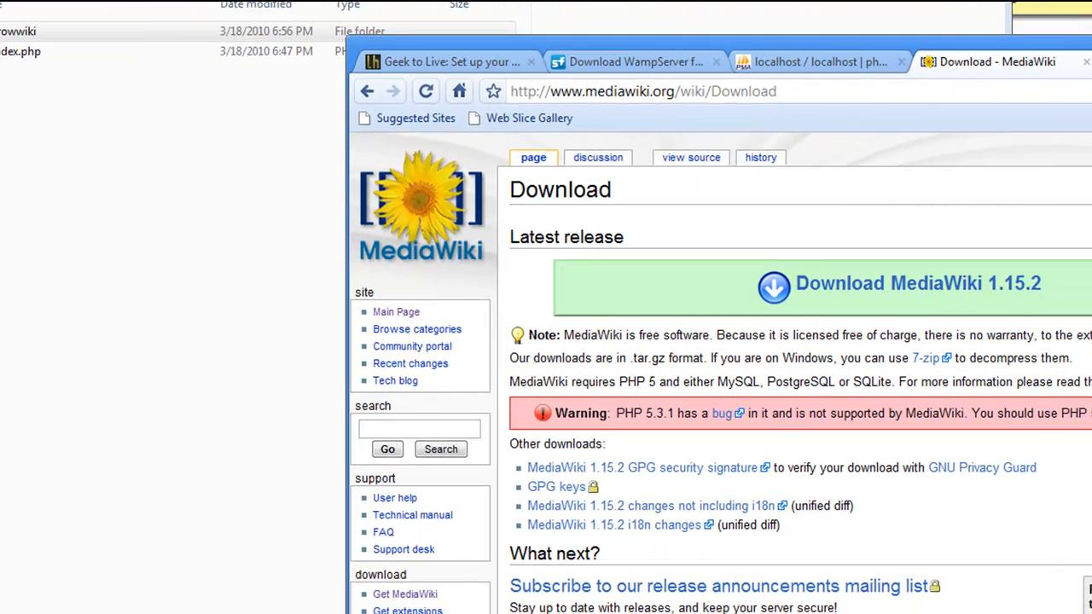
Close the MediaWiki tab and load the plain localhost home page.
click(1085, 63)
mouse_move(972, 73)
mouse_down()
mouse_move(932, 55)
mouse_move(716, 30)
mouse_up()
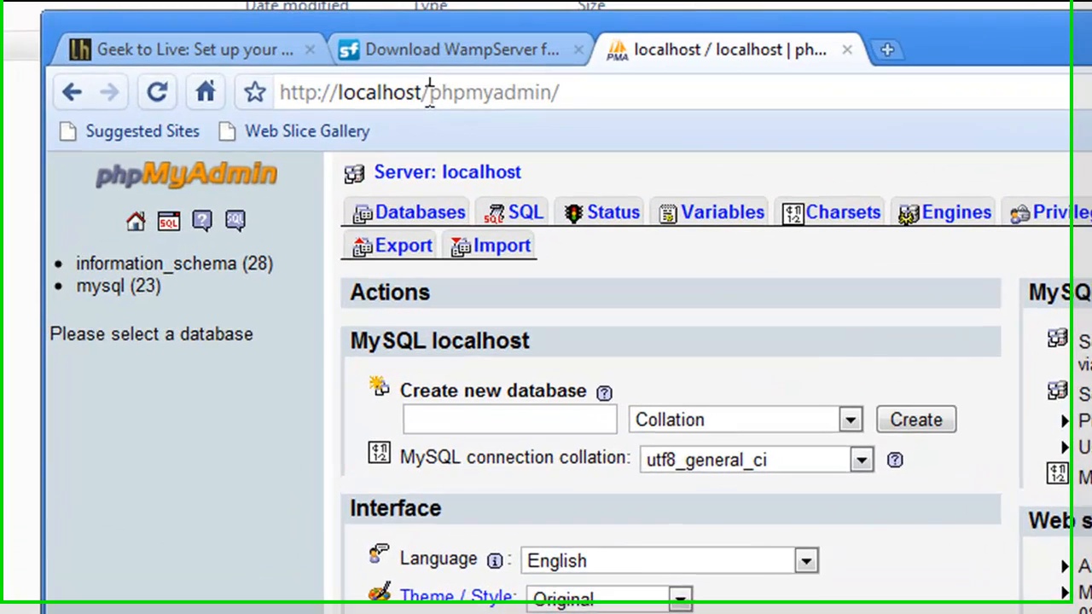
drag(348, 64, 443, 64)
key(BackSpace)
key(Return)
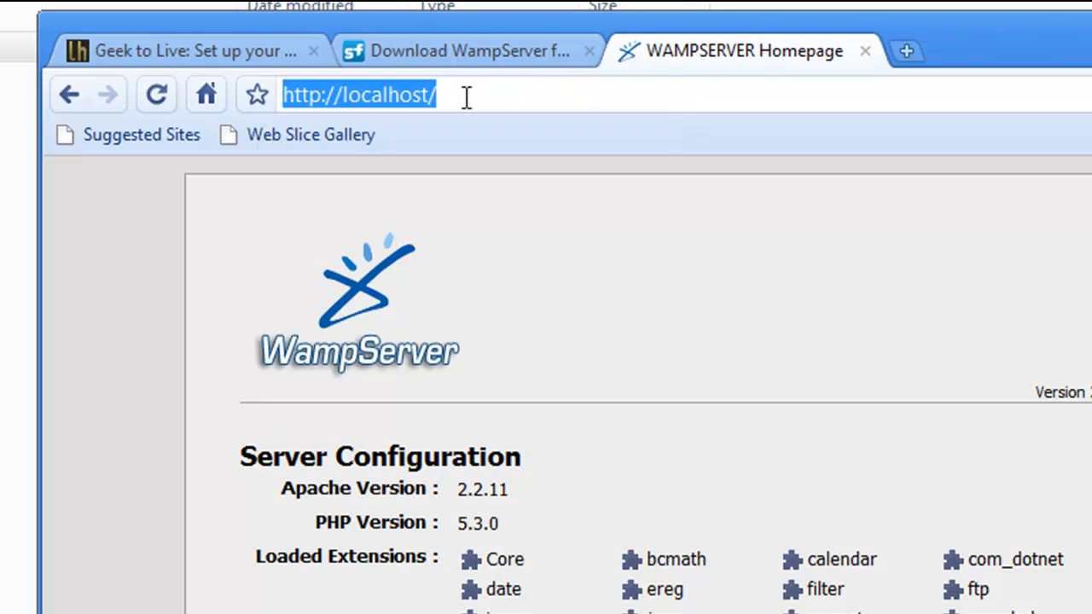
click(484, 98)
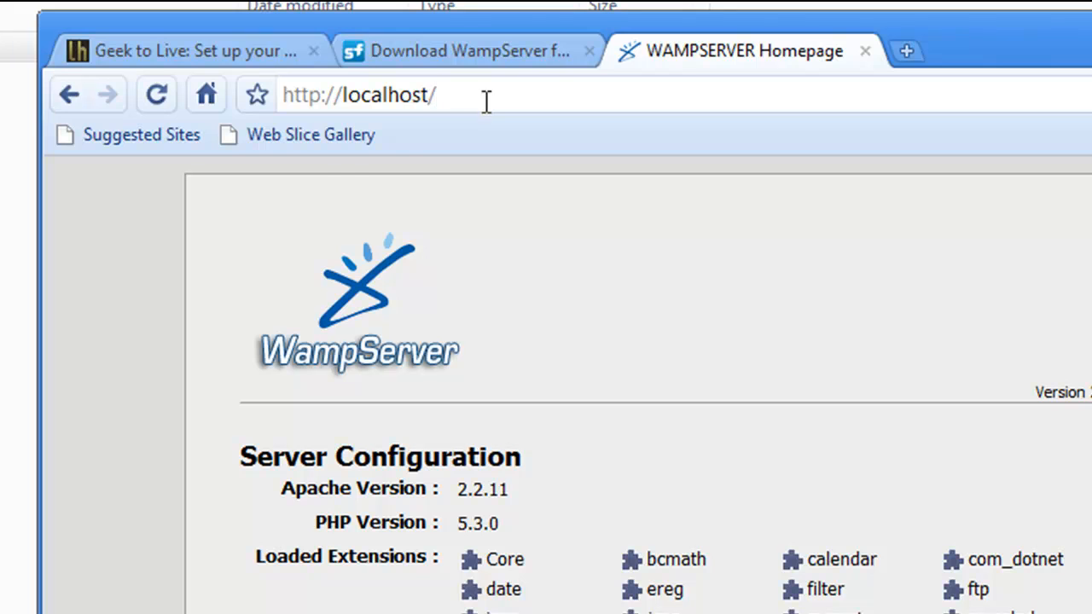
text(crowwik)
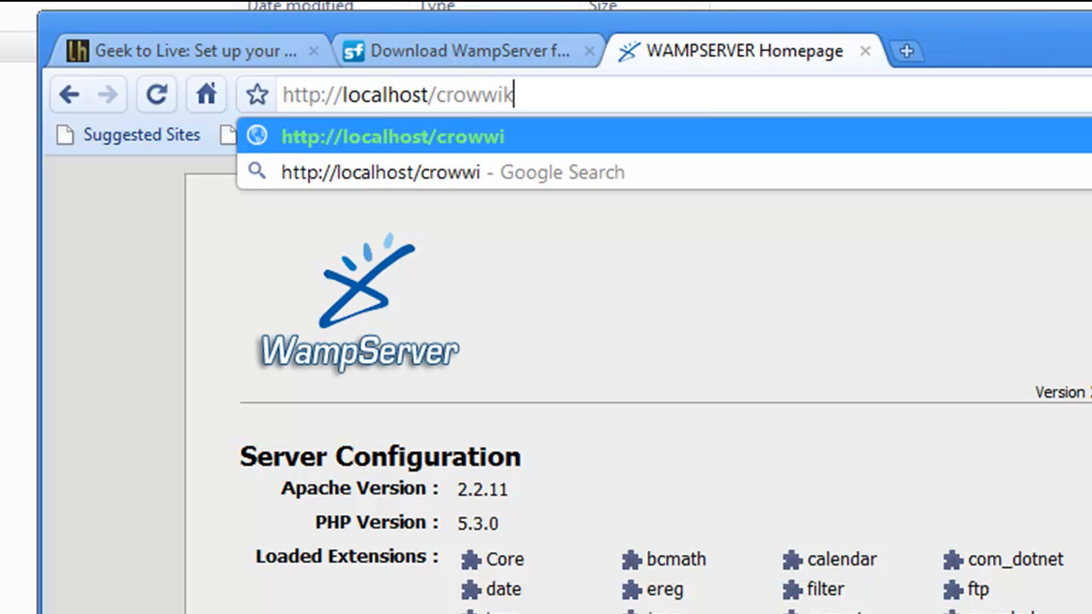
text(i)
key(Return)
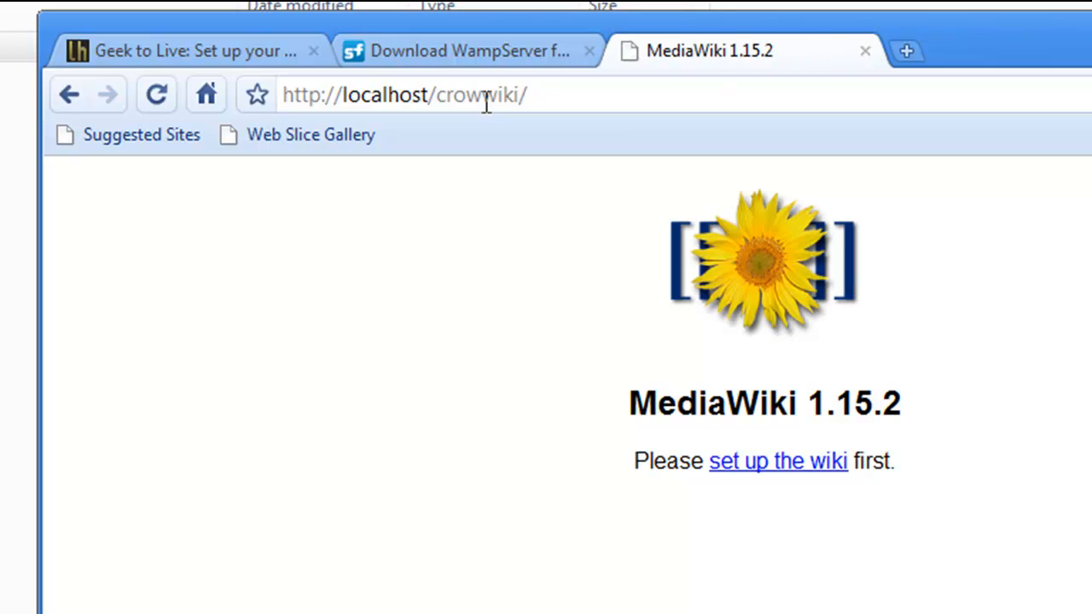